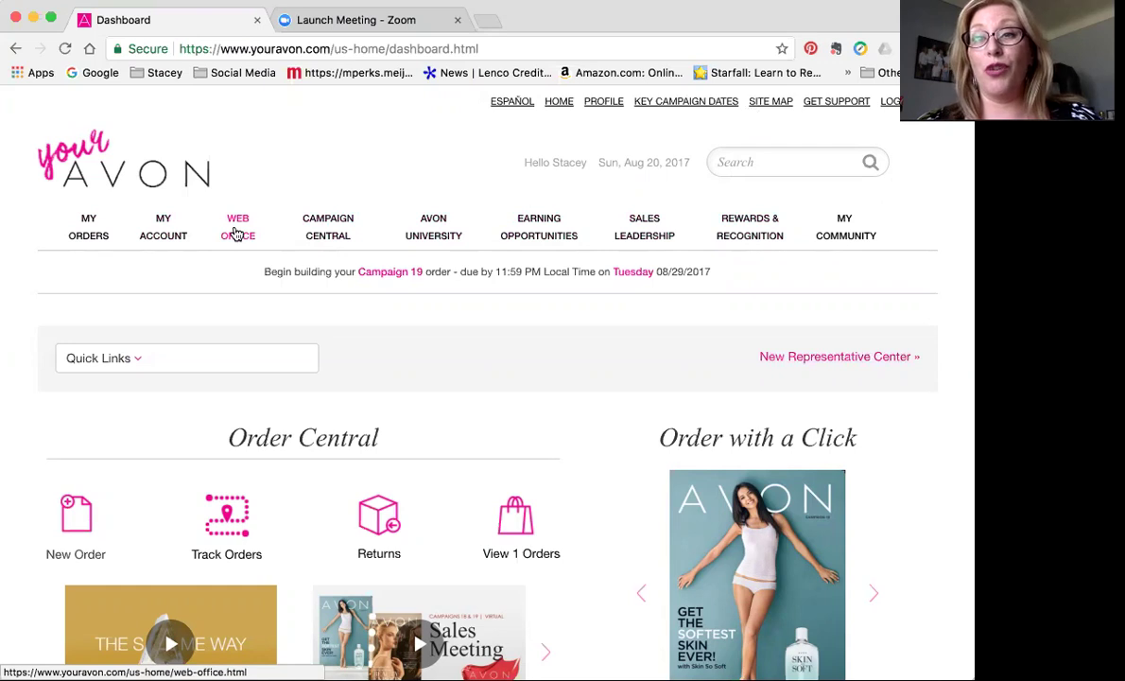
# Step: Go to Customer Invoicing > Invoicing Tool and start an invoice for the first listed customer
pyautogui.click(236, 232)
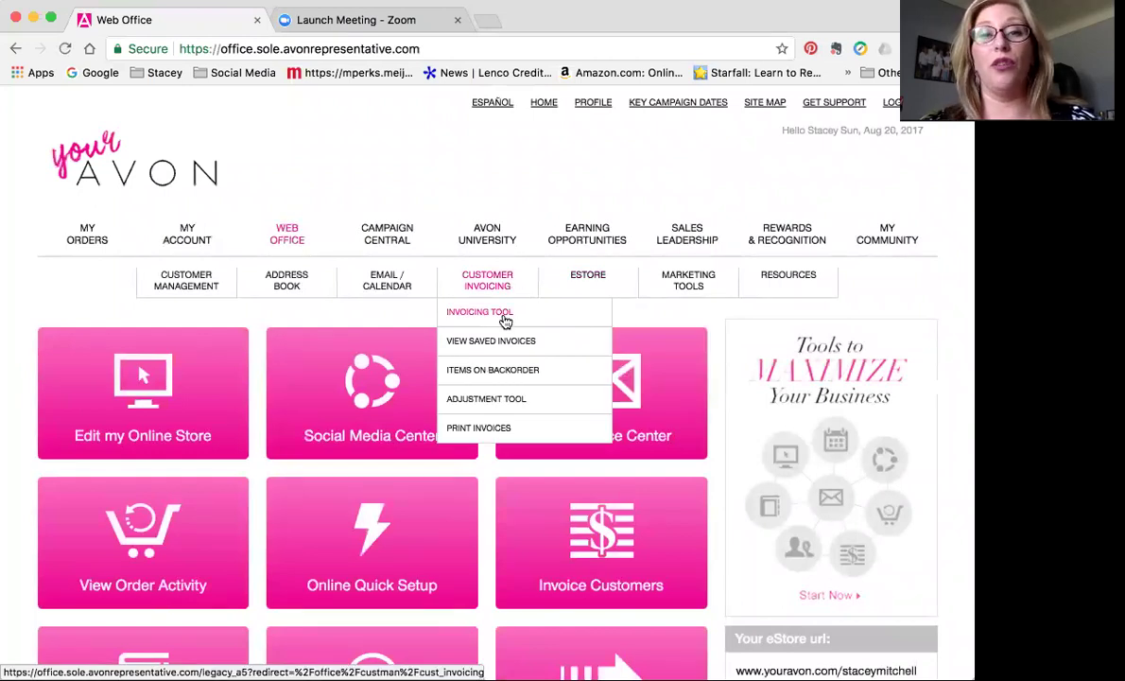
pyautogui.click(506, 320)
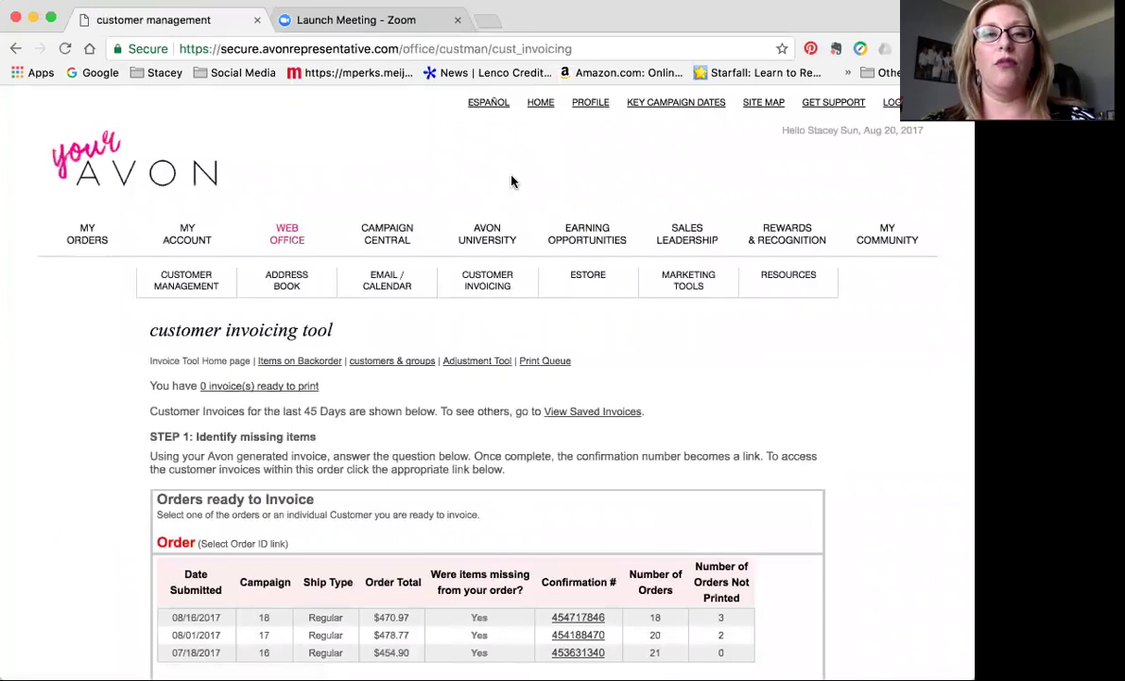
pyautogui.scroll(-5, 513, 180)
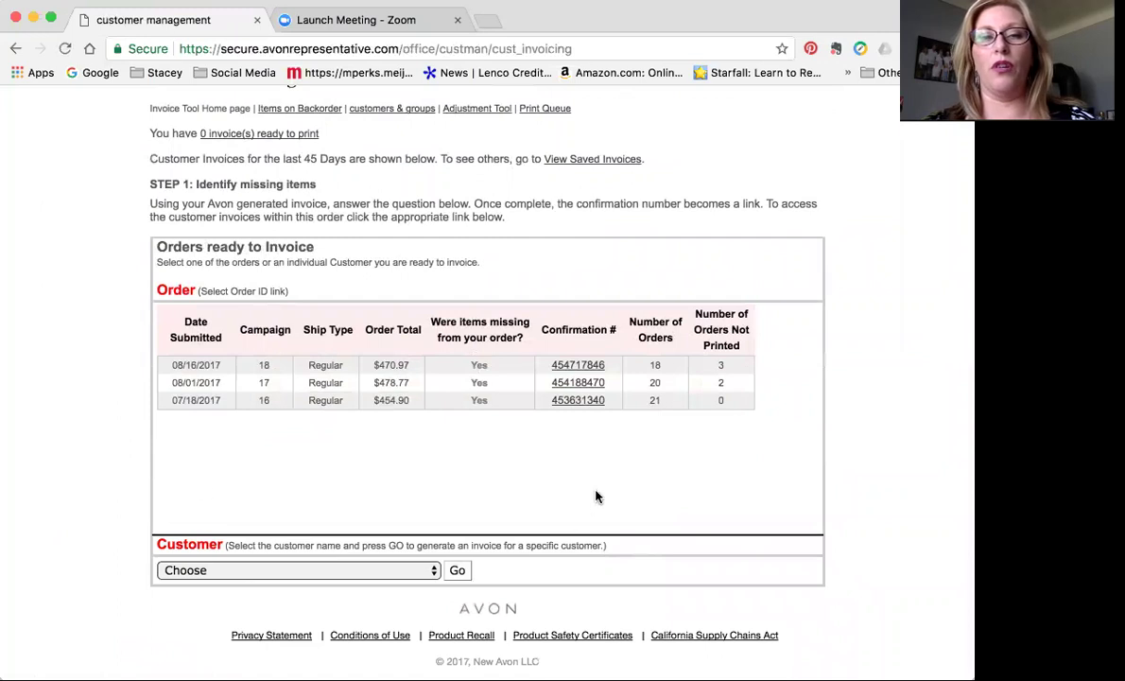
pyautogui.click(233, 573)
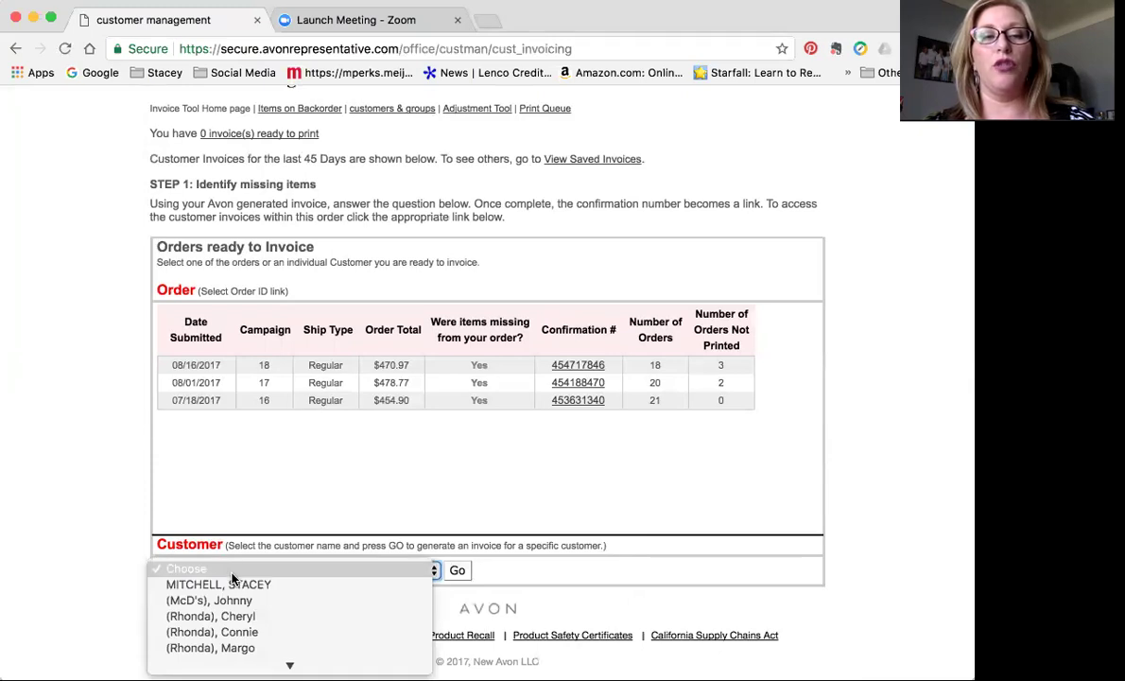
pyautogui.click(227, 584)
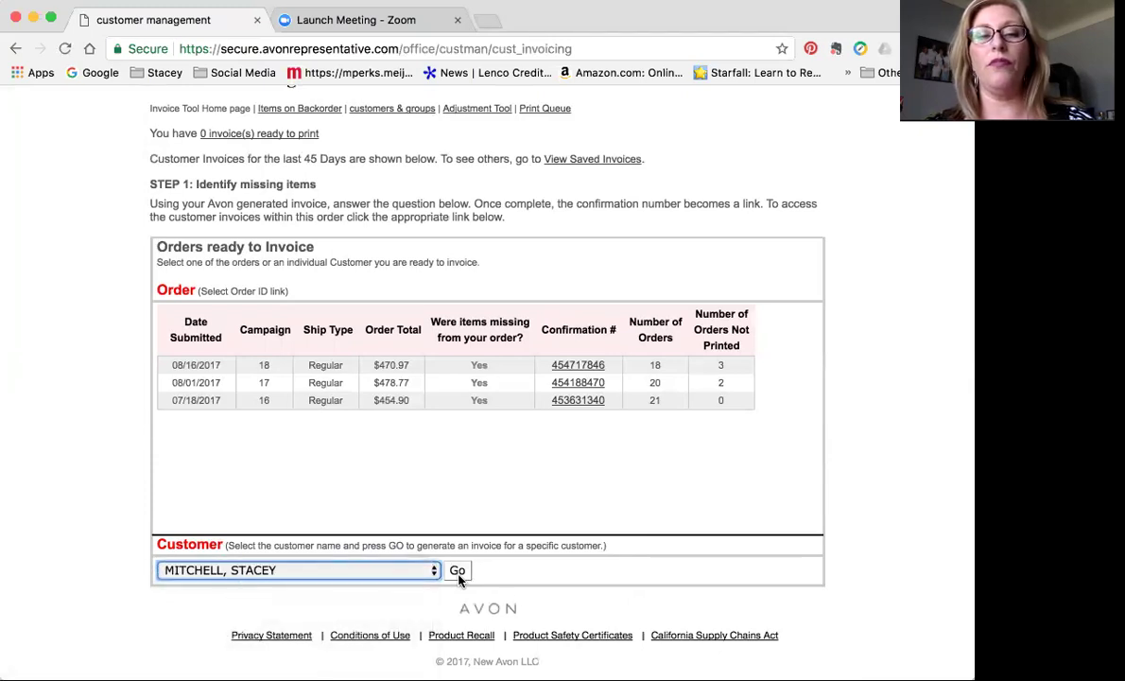
pyautogui.click(458, 572)
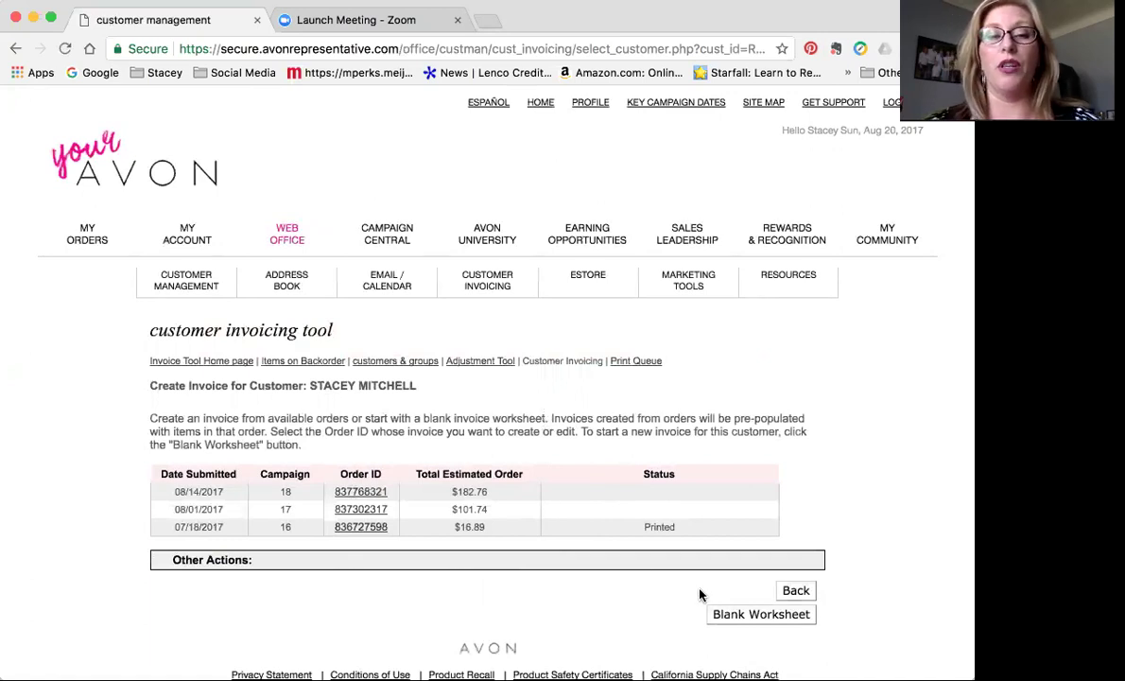
# Step: Start a Blank Worksheet and delete the Memory Foam Fleece Unisex Slipper back-order item
pyautogui.click(755, 616)
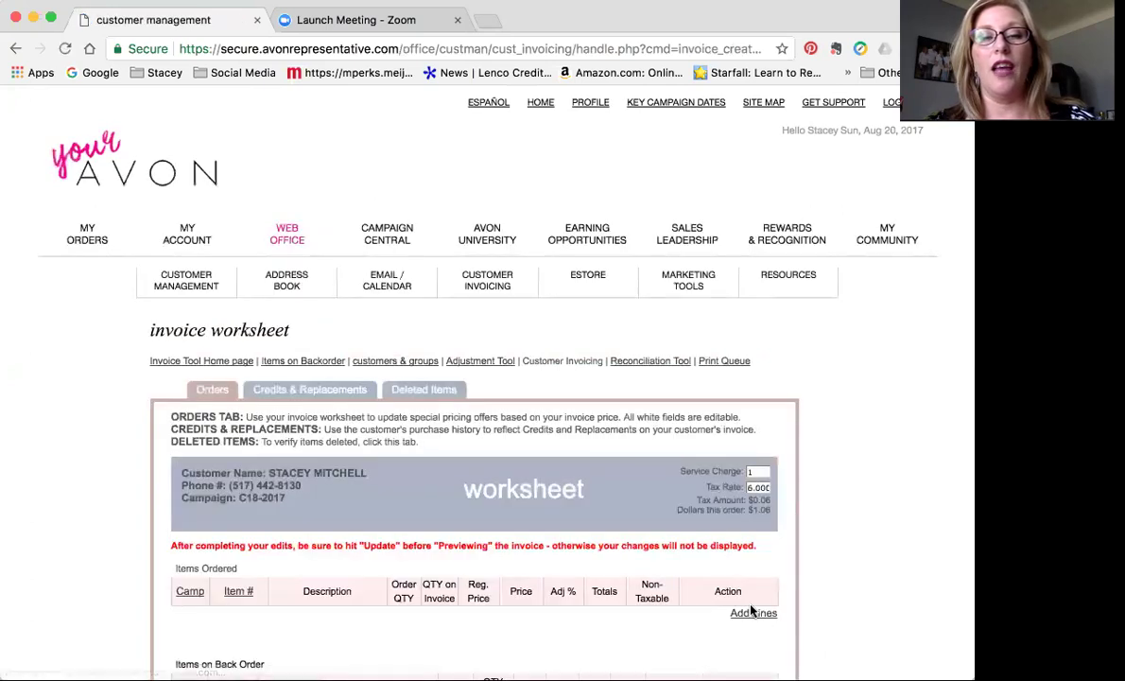
pyautogui.scroll(-5, 827, 510)
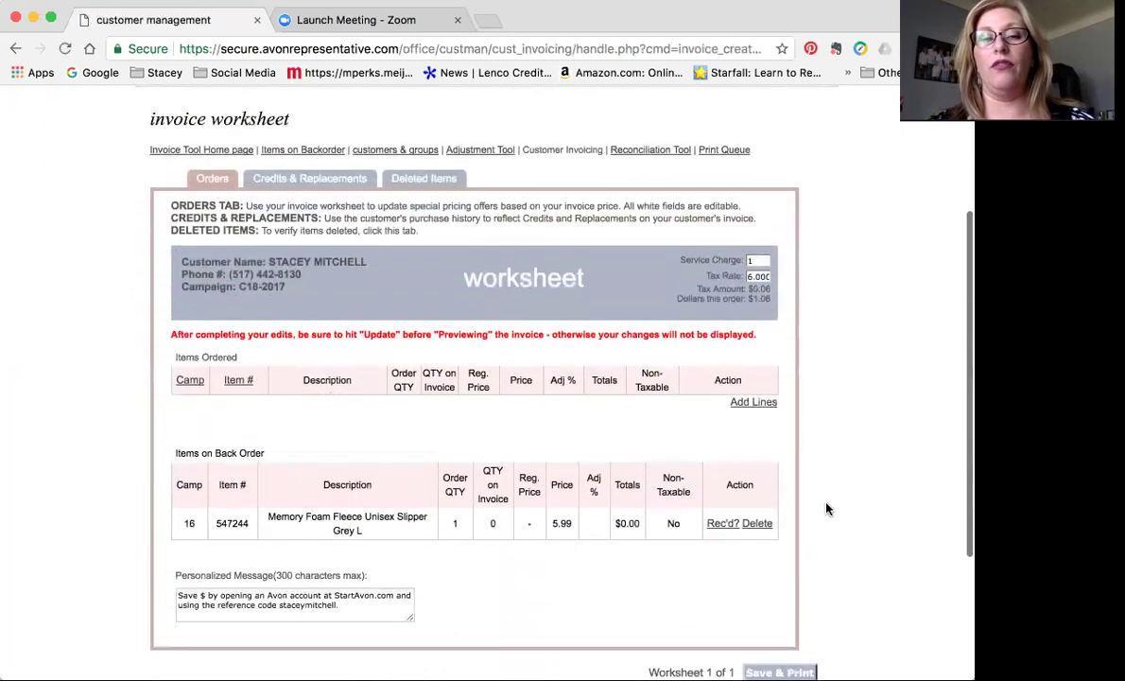
pyautogui.scroll(-1, 827, 507)
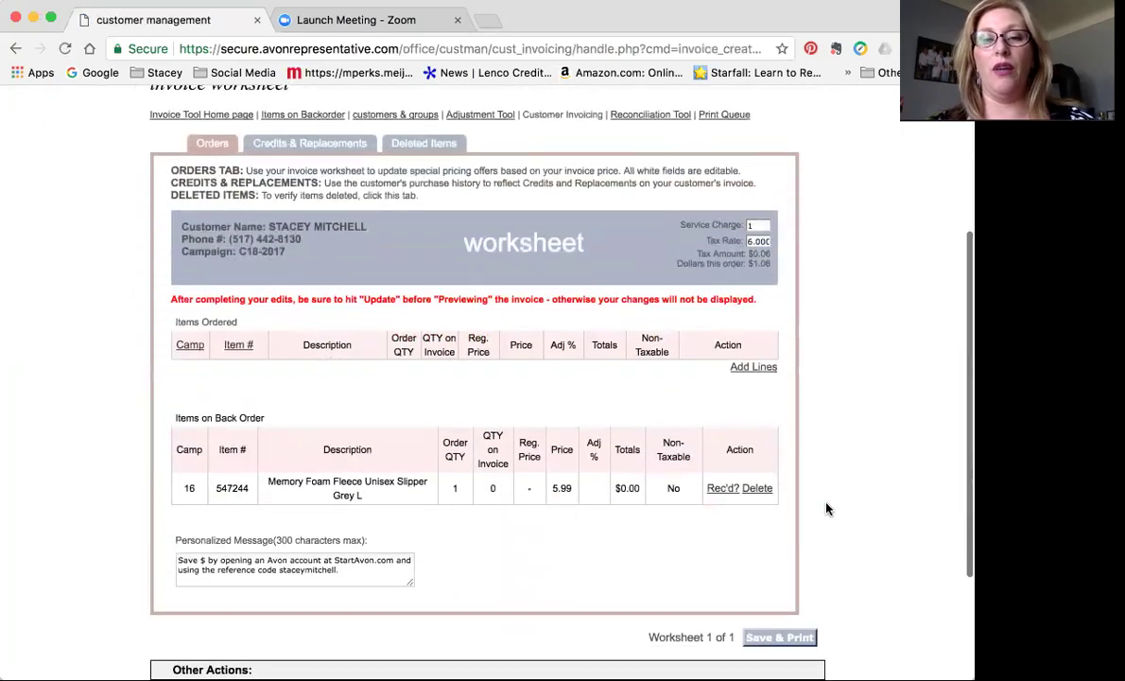
pyautogui.click(753, 490)
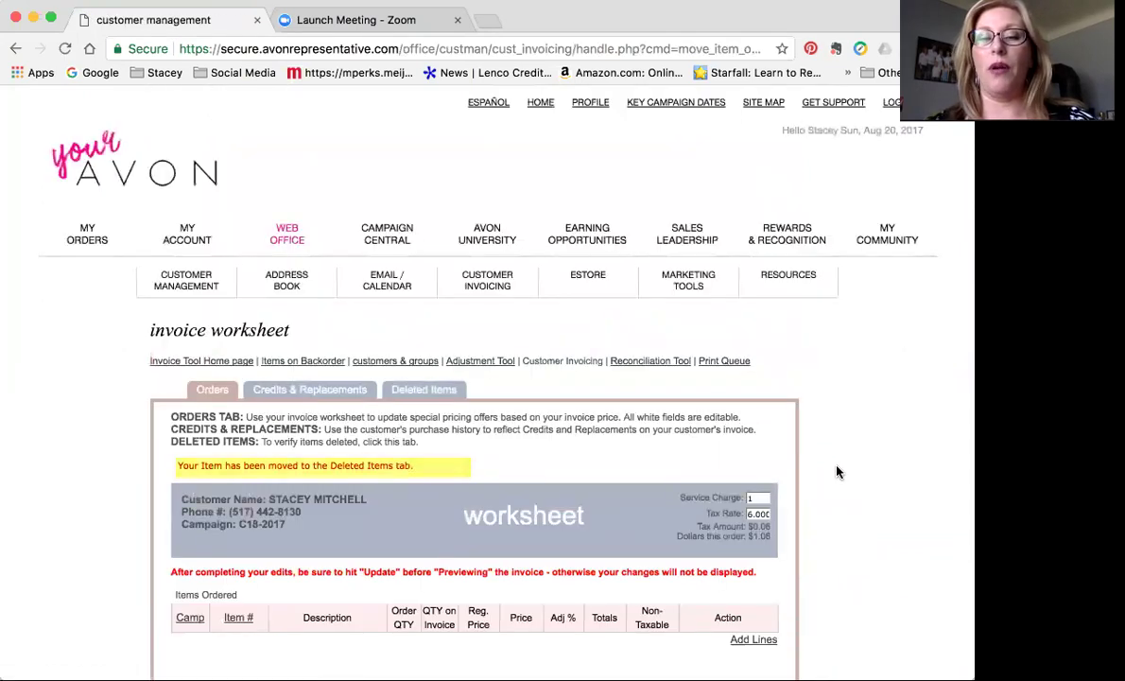
pyautogui.scroll(-3, 836, 470)
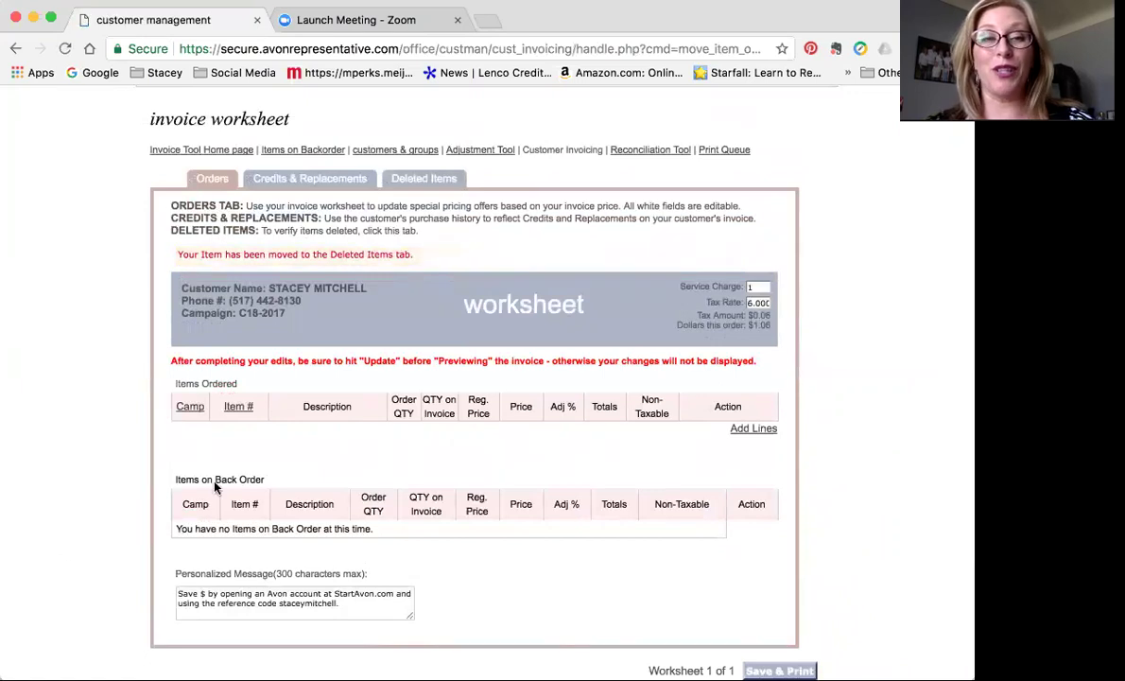
# Step: Add five item lines and enter campaign 18 on the first line
pyautogui.click(752, 430)
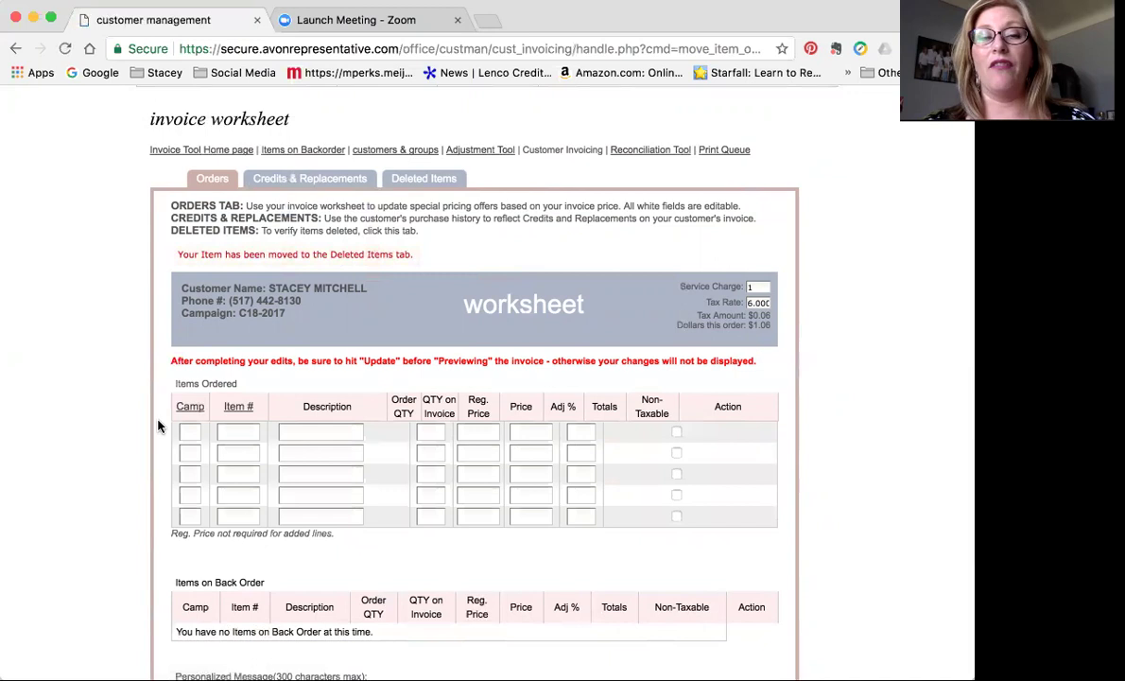
pyautogui.click(189, 432)
pyautogui.write('18')
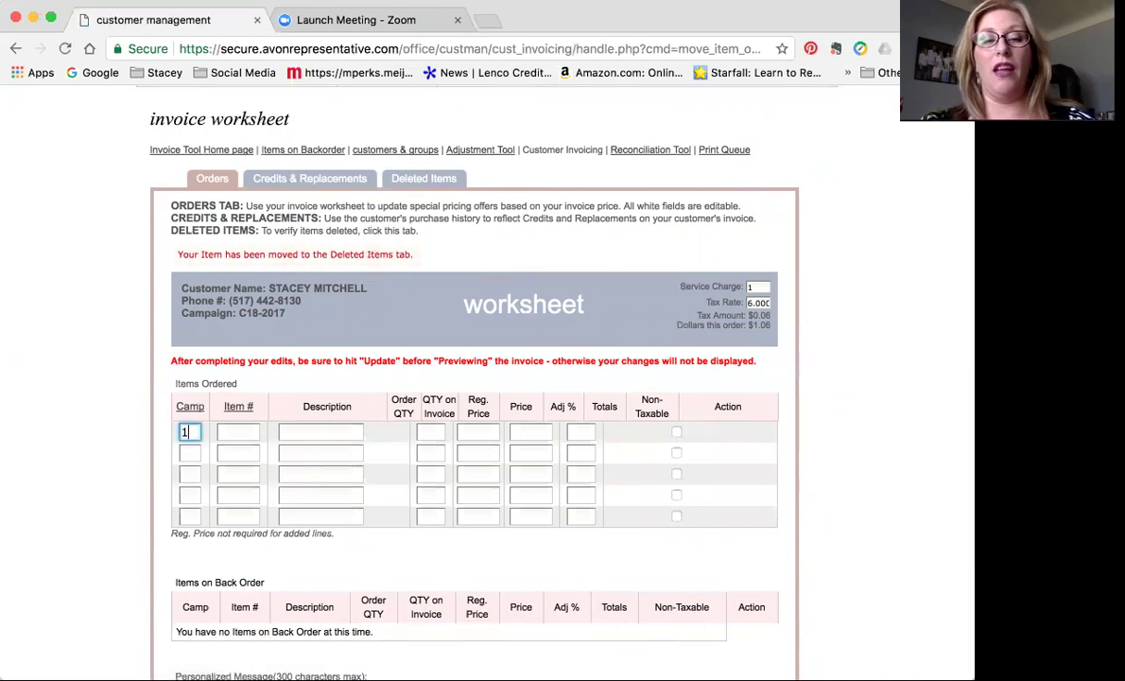
pyautogui.press('Tab')
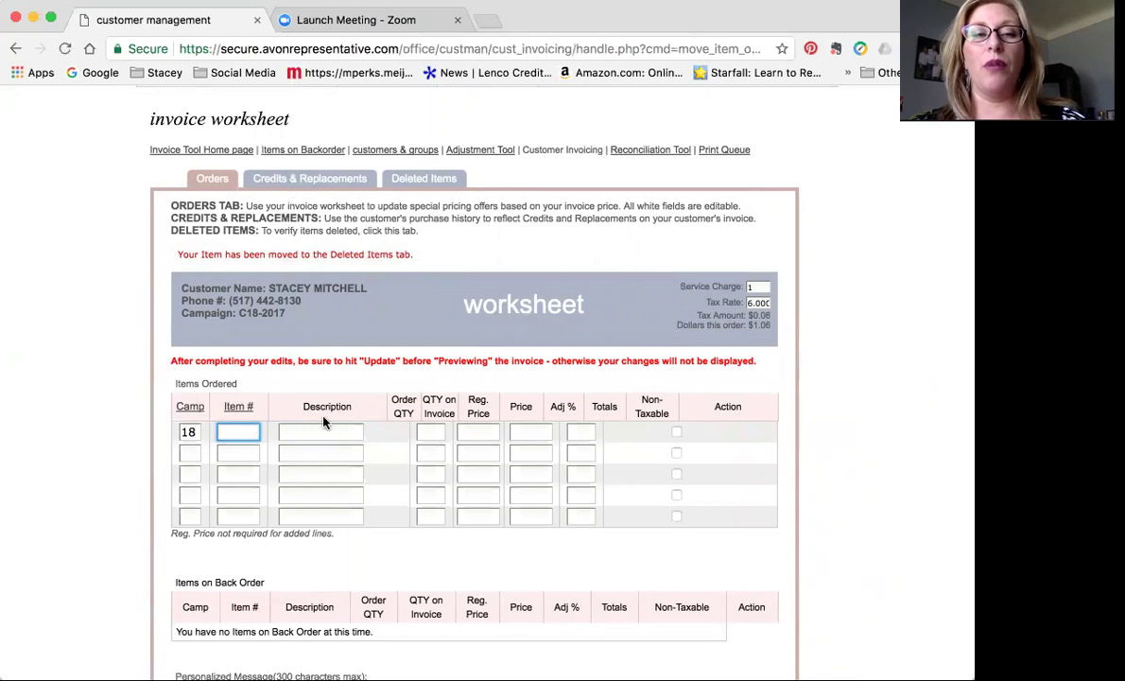
# Step: Step through line one's Description, QTY, Reg. Price, Price and Adj % fields, updating the total to $1.06
pyautogui.click(342, 430)
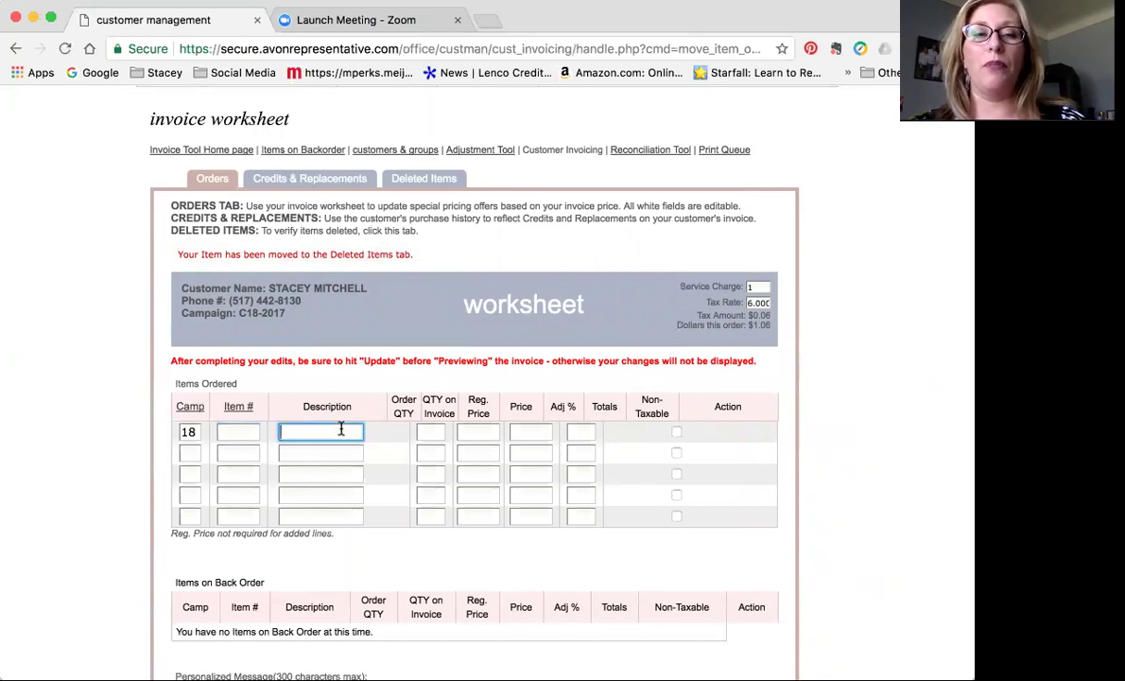
pyautogui.click(426, 431)
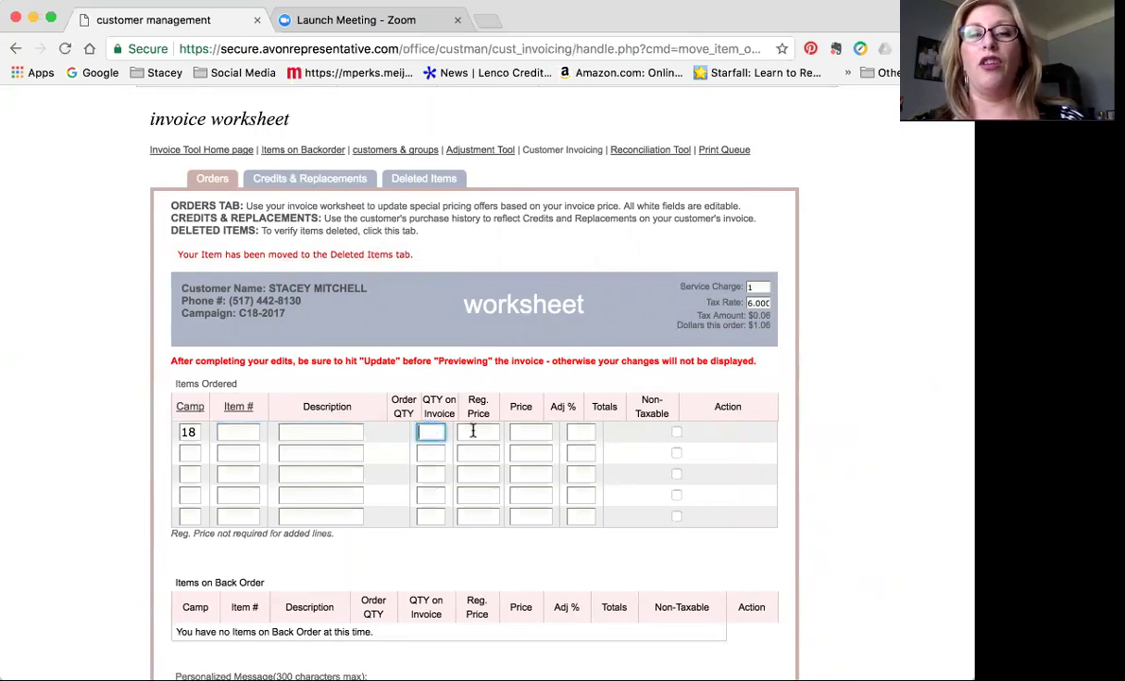
pyautogui.click(490, 430)
pyautogui.click(517, 430)
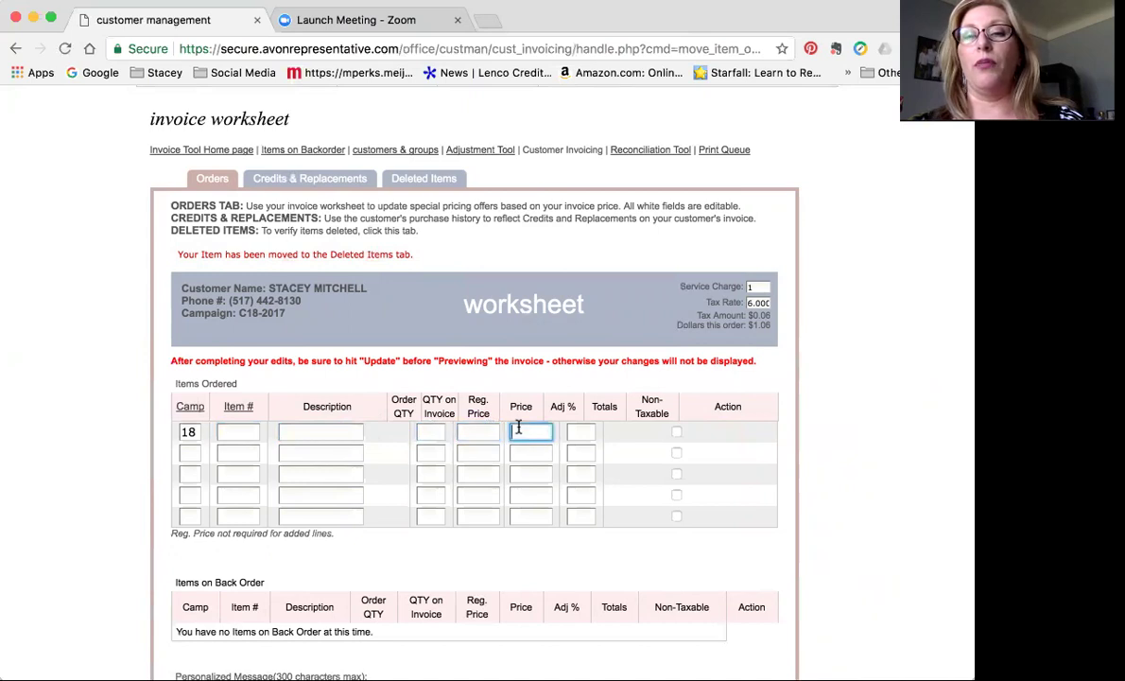
pyautogui.click(578, 430)
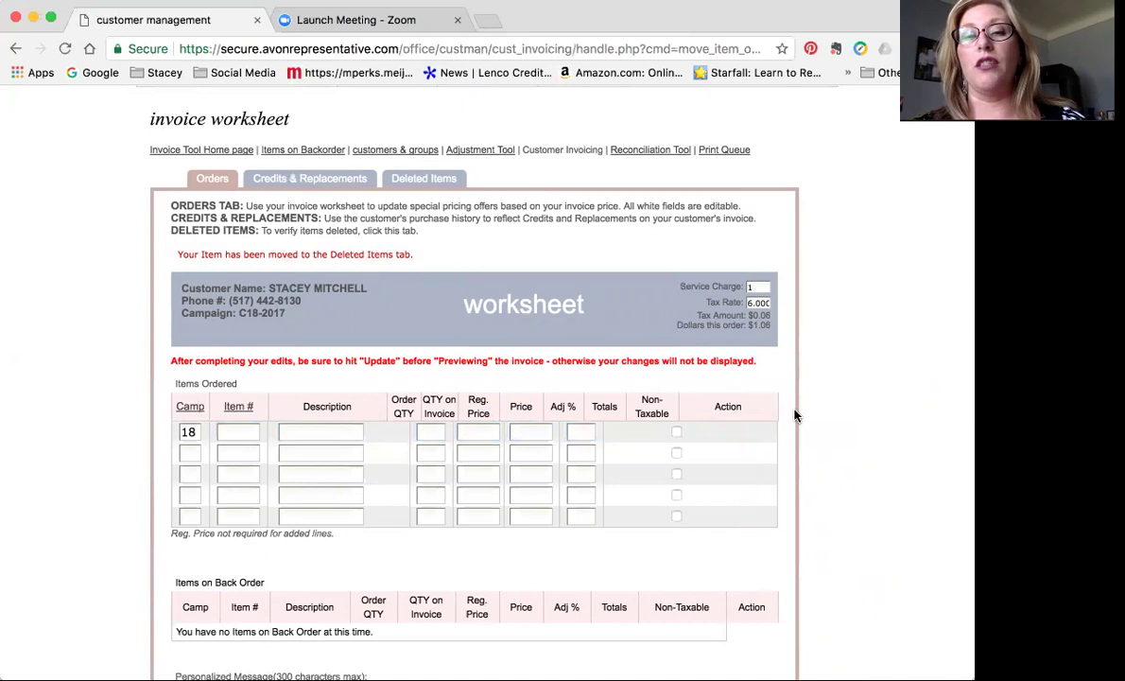
pyautogui.scroll(-1, 794, 414)
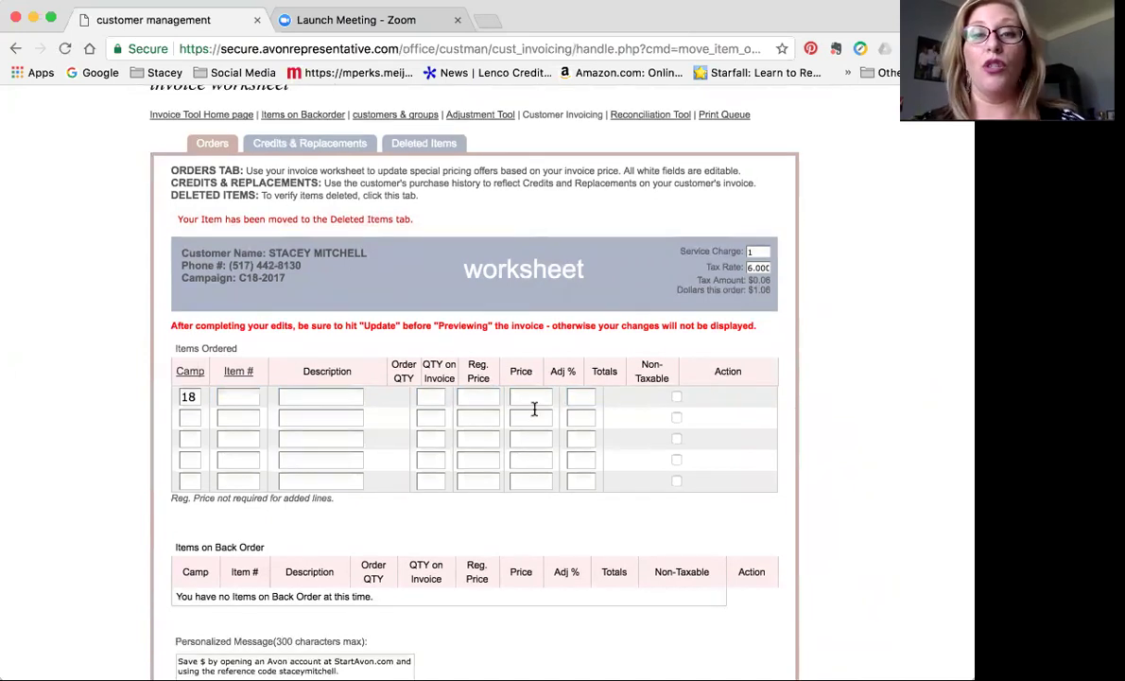
pyautogui.scroll(-4, 854, 394)
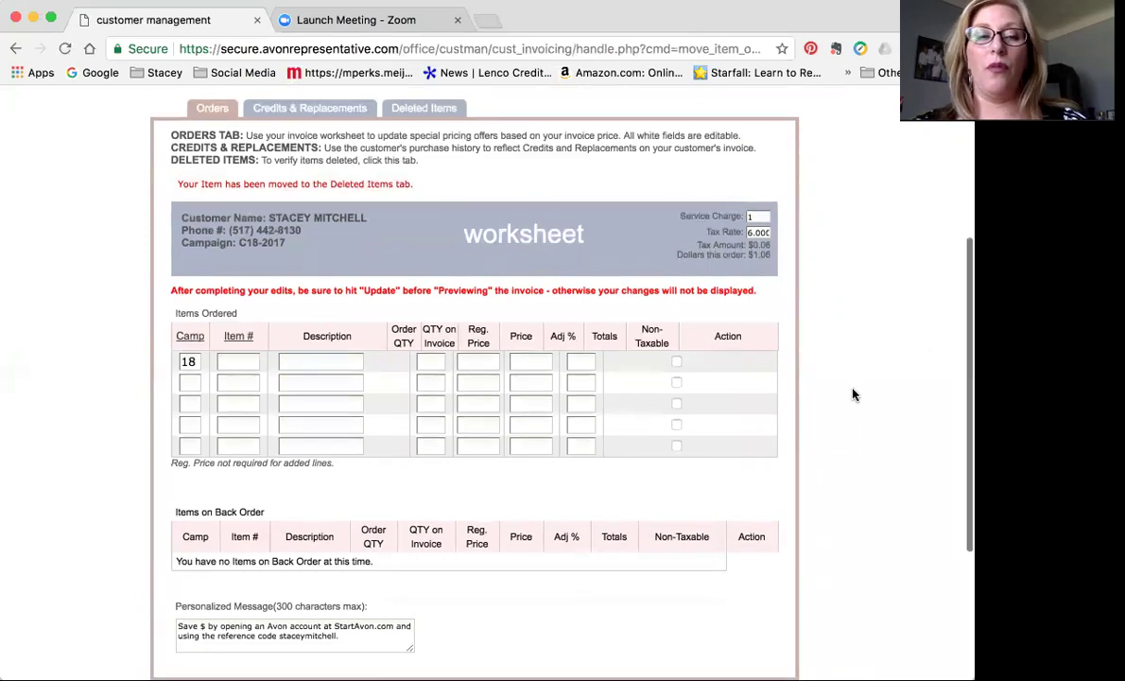
pyautogui.scroll(-1, 854, 395)
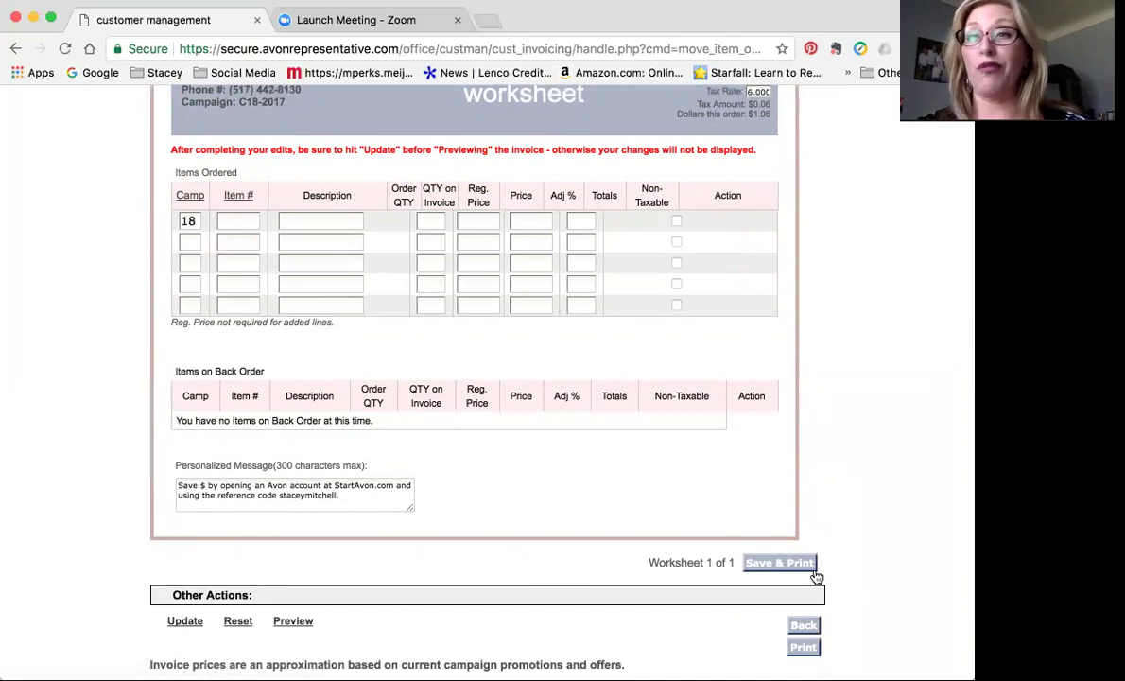
pyautogui.scroll(8, 817, 576)
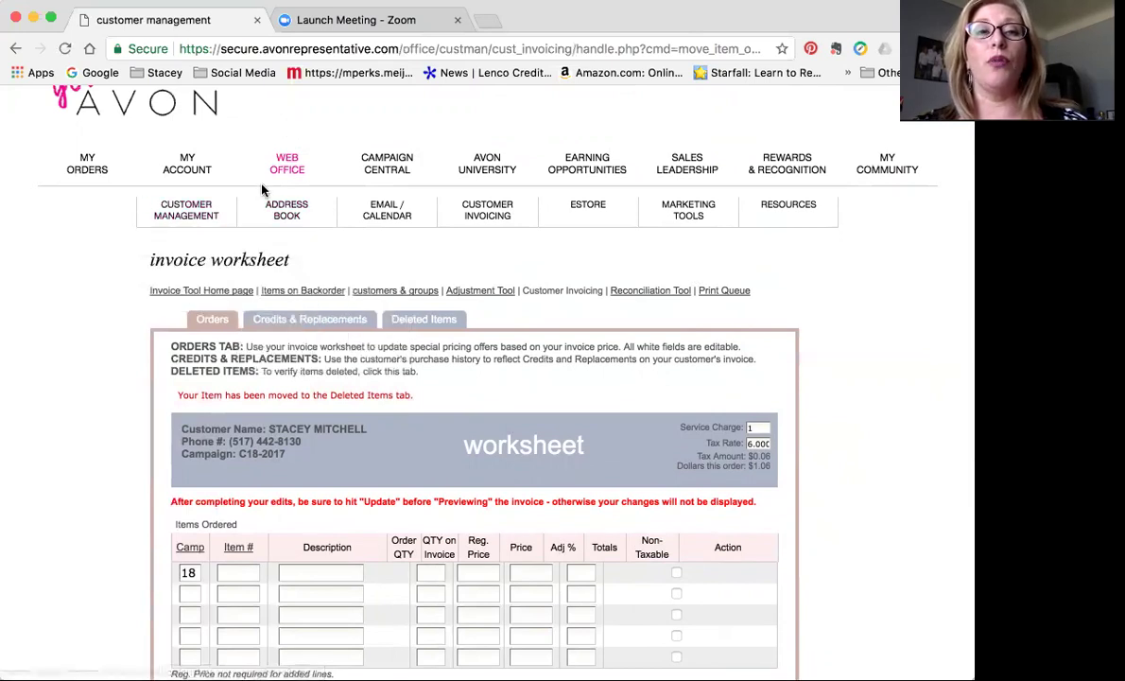
# Step: From the Web Office home page, open Personalization Tool under Manage My Online Store
pyautogui.click(285, 168)
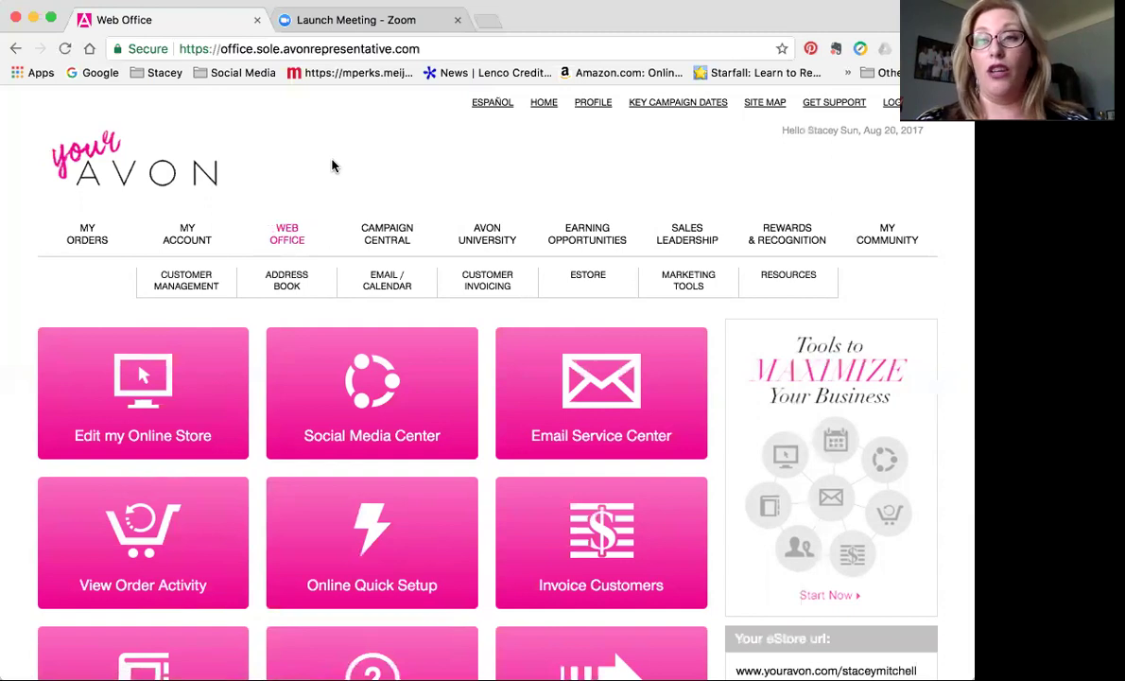
pyautogui.scroll(-1, 332, 167)
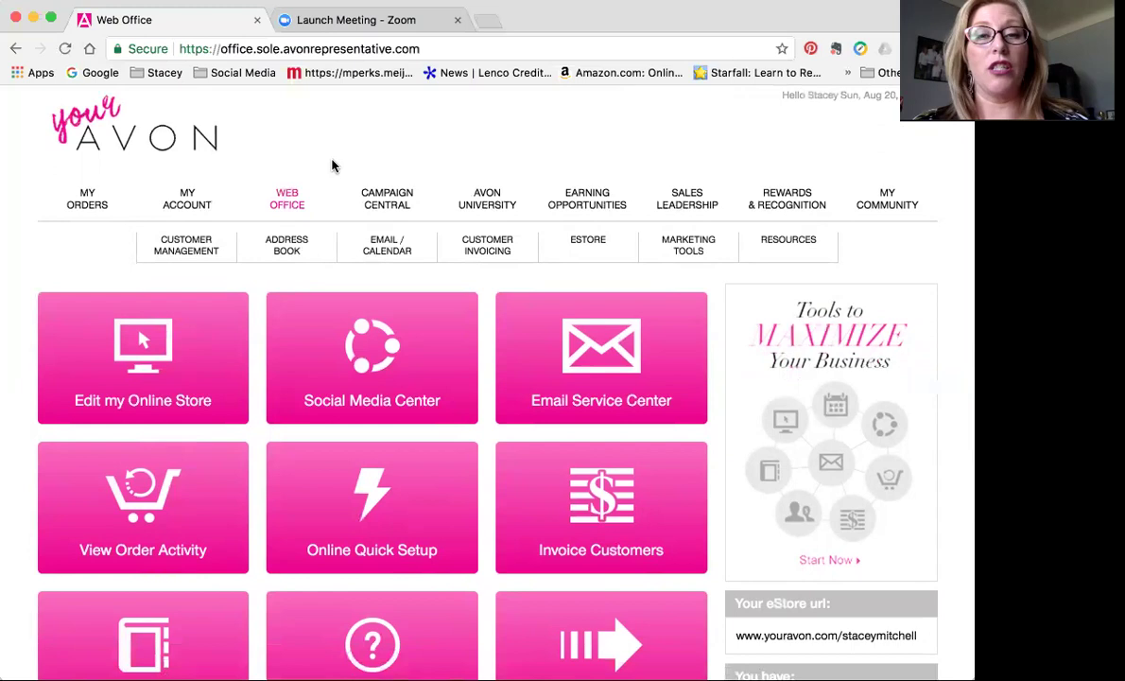
pyautogui.scroll(1, 333, 166)
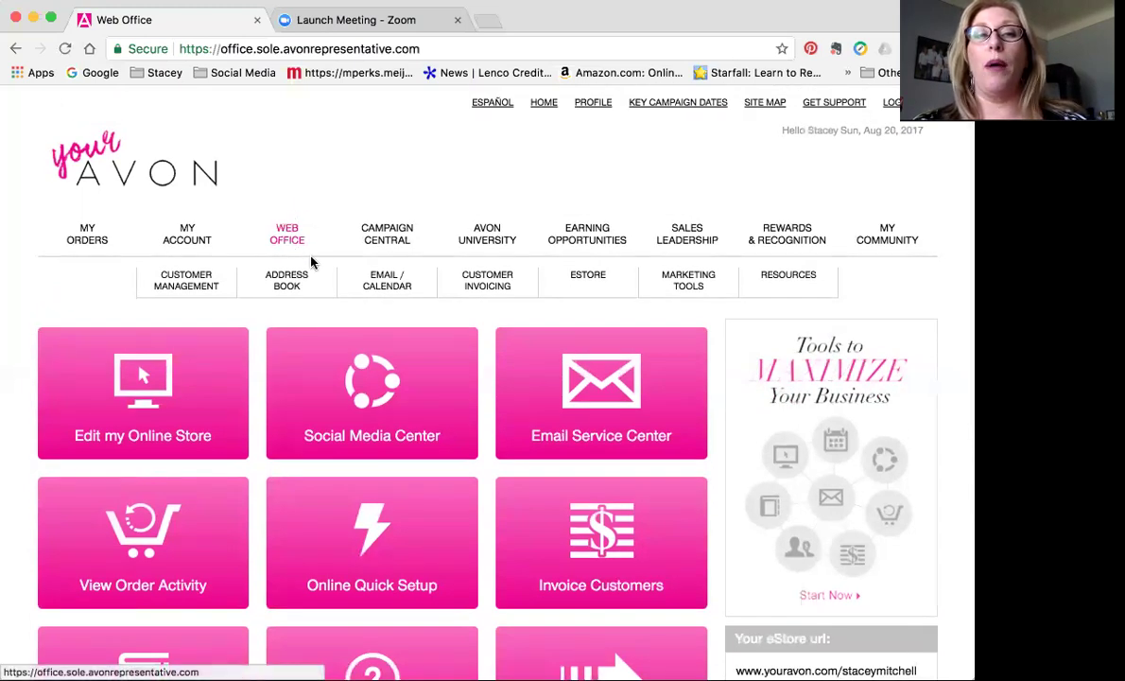
pyautogui.scroll(-1, 325, 165)
pyautogui.scroll(-10, 325, 165)
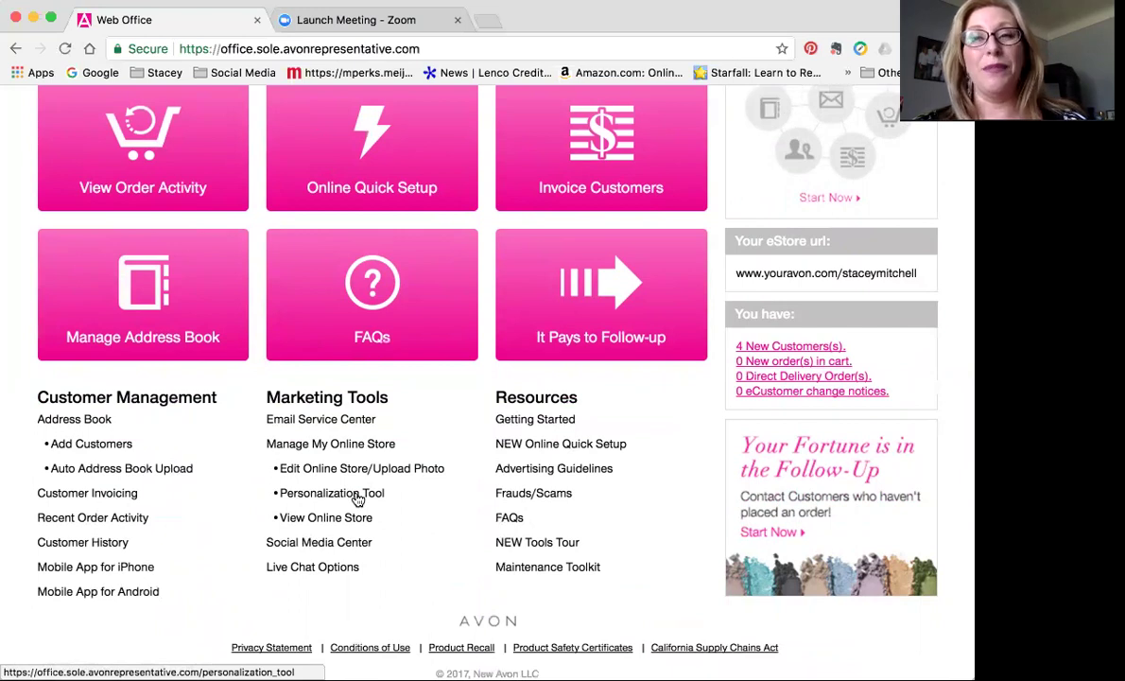
pyautogui.click(358, 500)
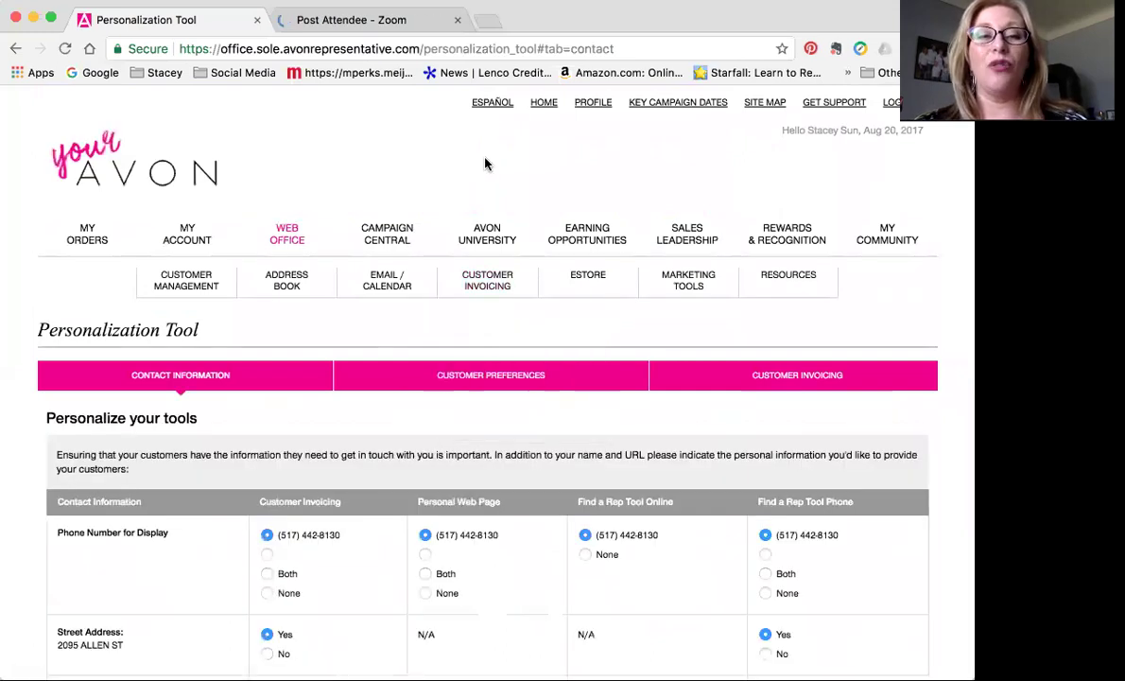
pyautogui.scroll(-3, 485, 162)
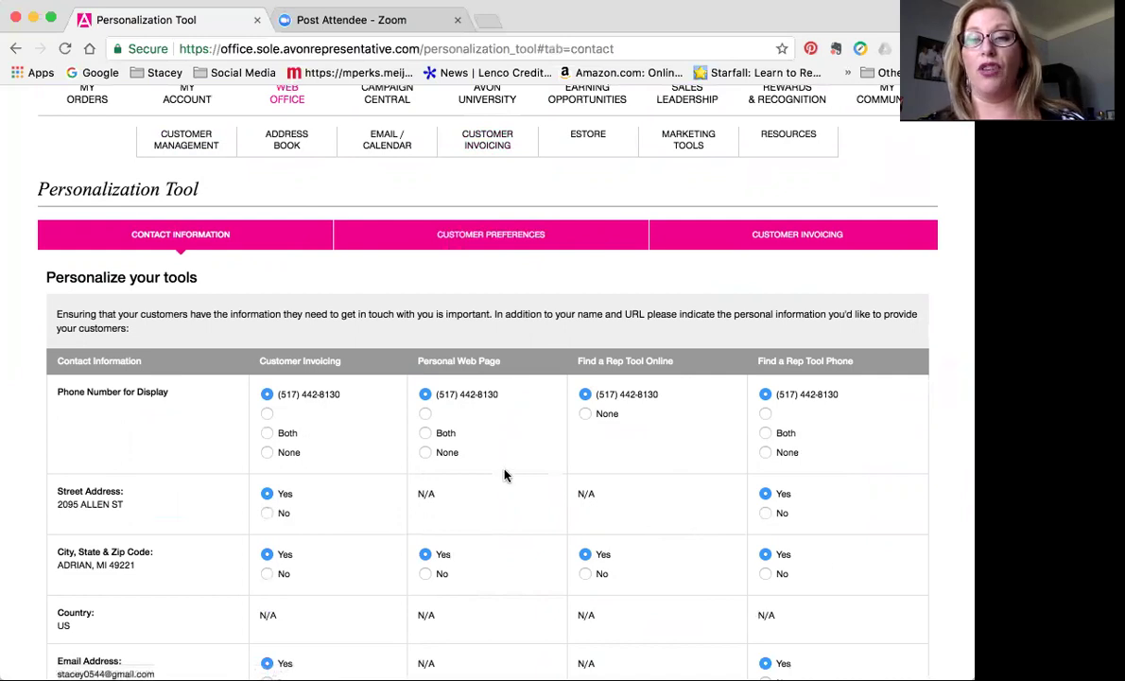
pyautogui.scroll(-3, 409, 171)
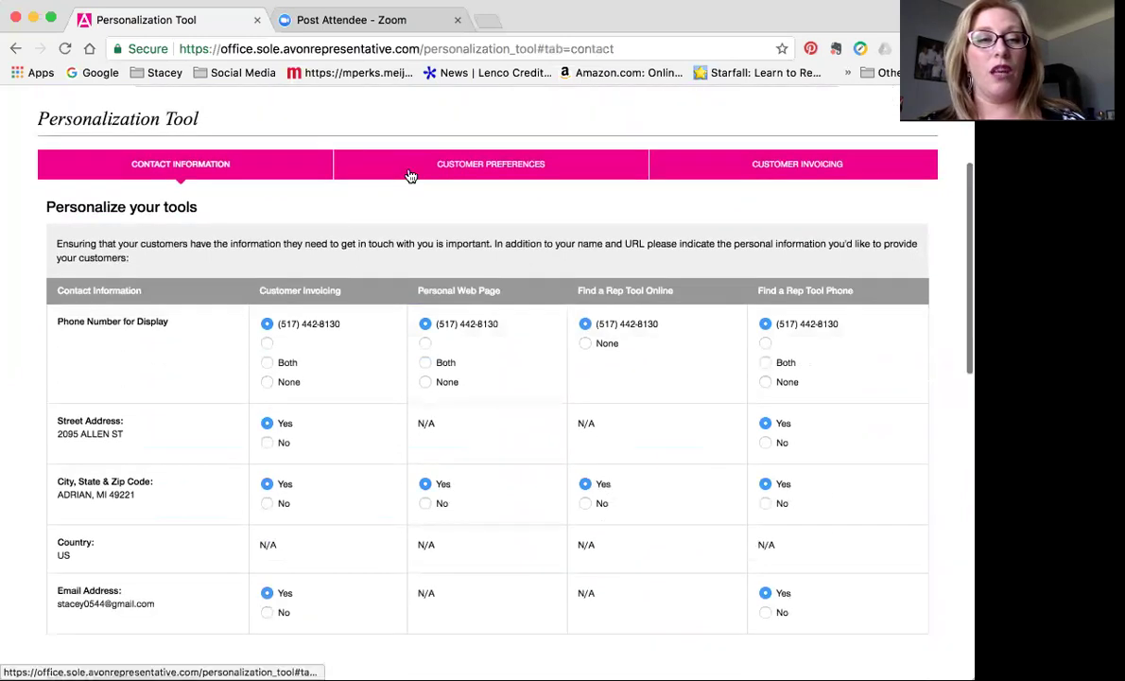
pyautogui.scroll(-3, 409, 173)
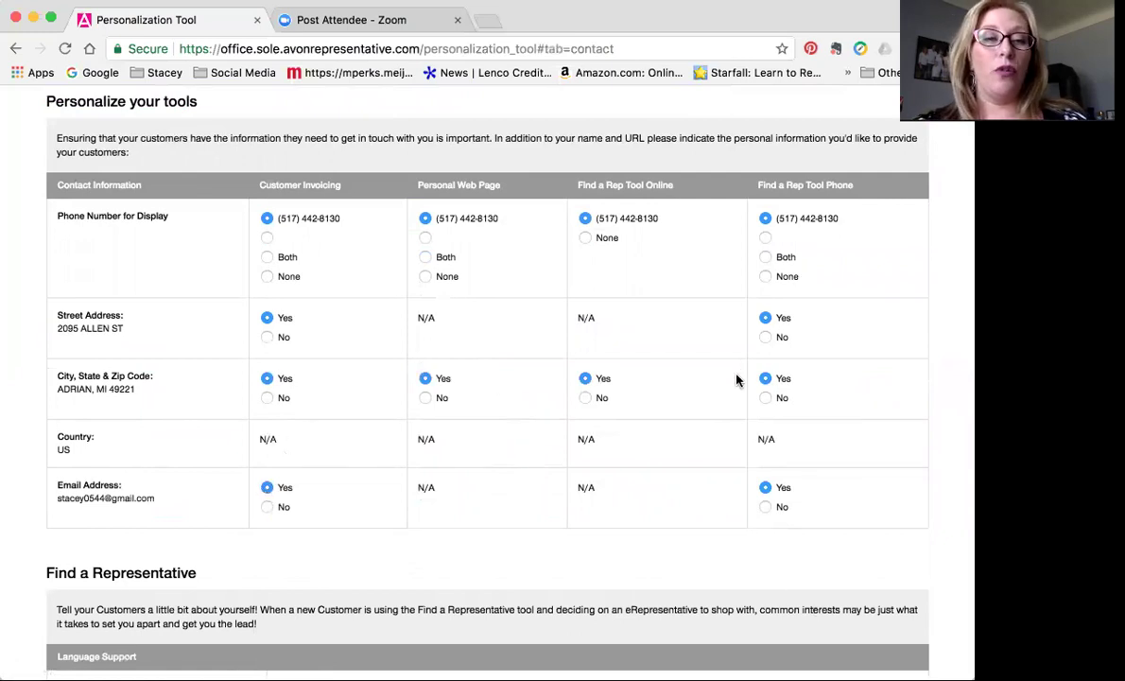
pyautogui.scroll(-4, 762, 427)
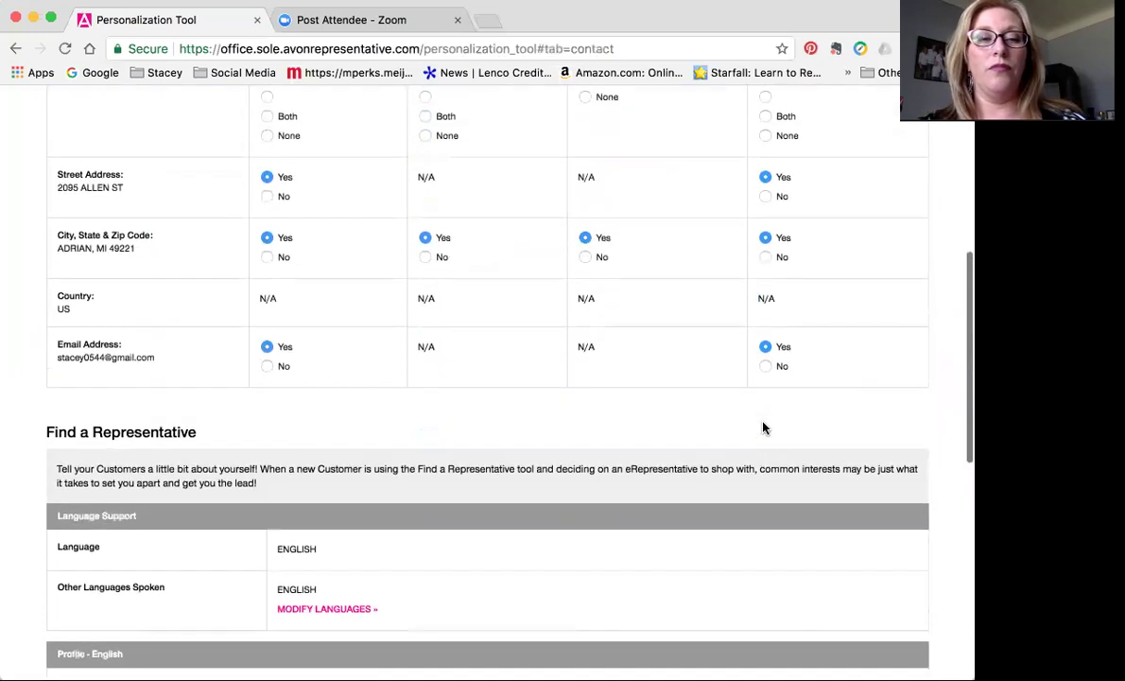
pyautogui.scroll(9, 762, 428)
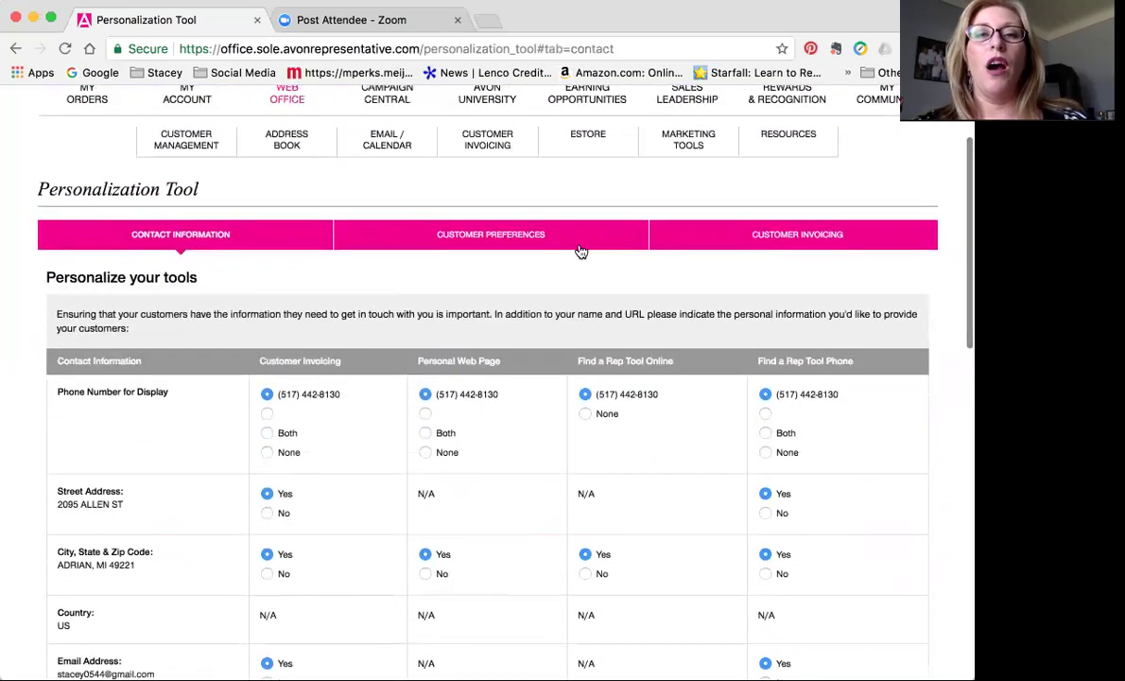
# Step: Show the Customer Preferences tab with both email programs and Representative plus Direct Delivery enabled
pyautogui.click(533, 244)
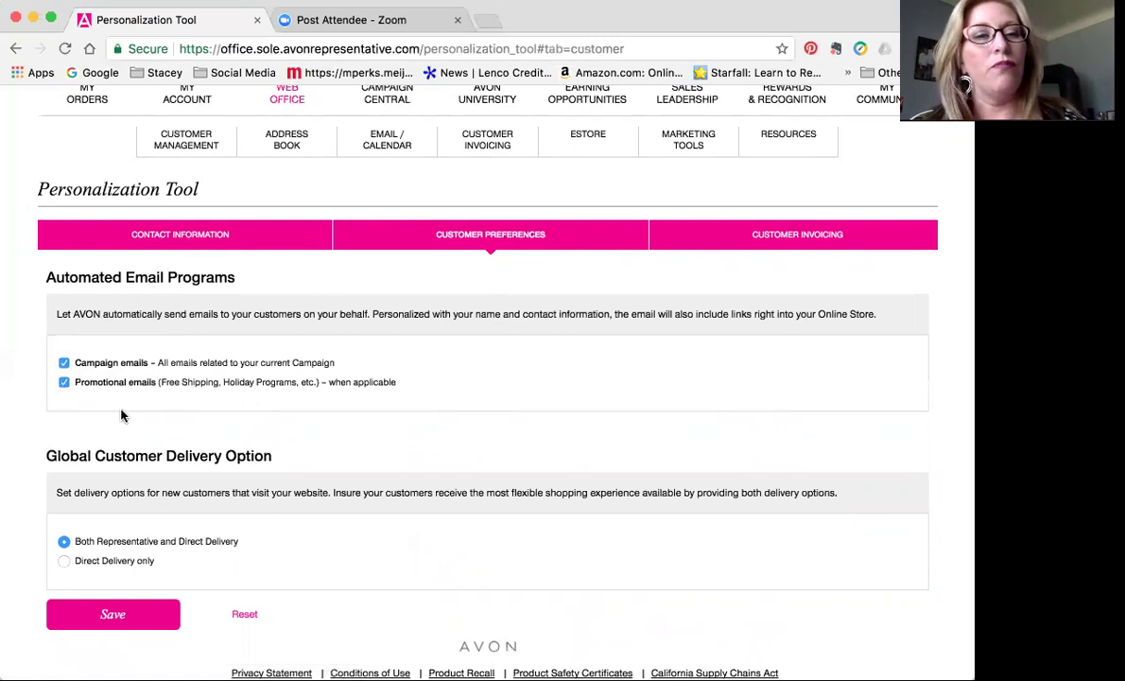
pyautogui.scroll(-1, 120, 435)
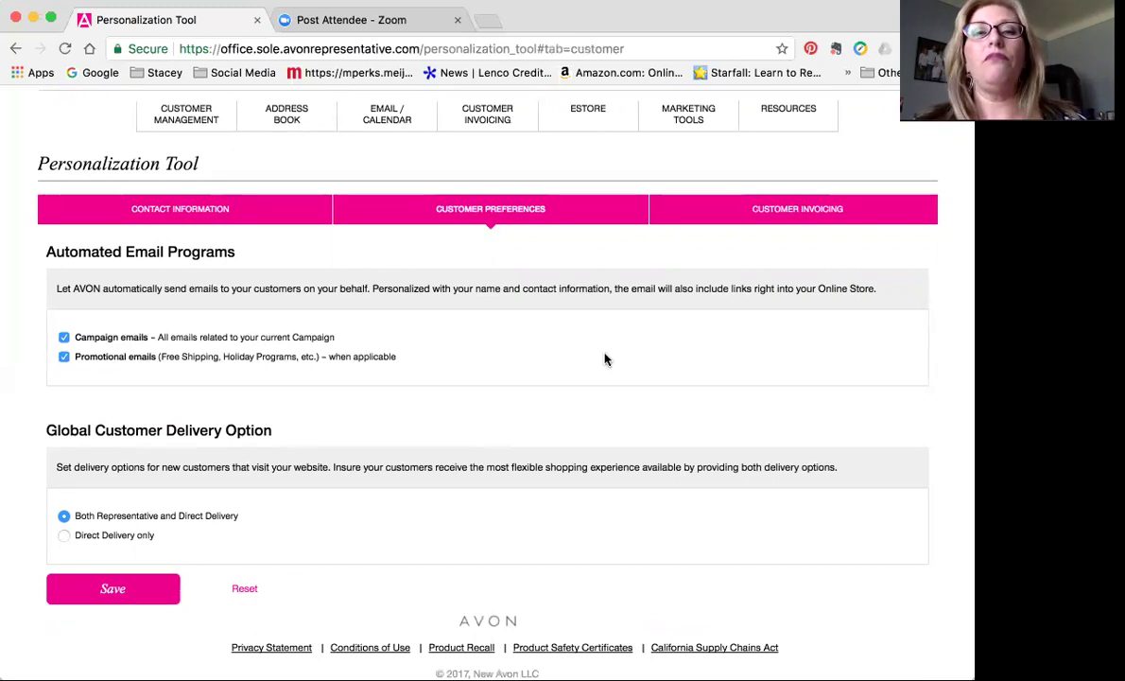
# Step: Show the Customer Invoicing tab with a $1 service charge and 6% sales tax
pyautogui.click(798, 215)
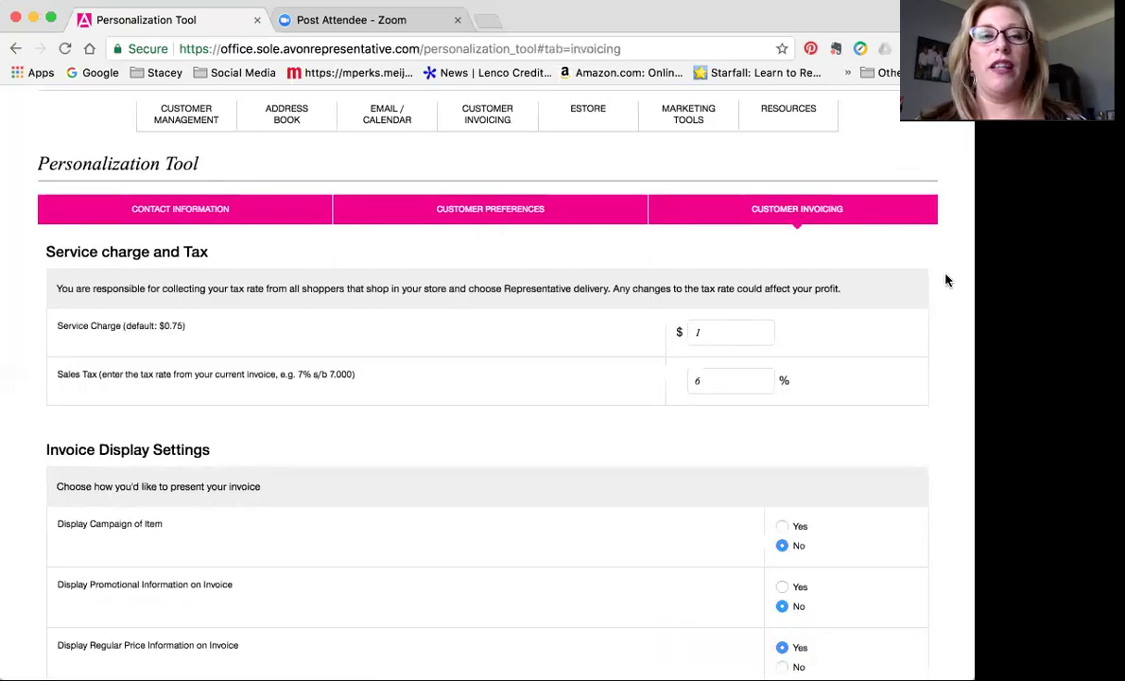
pyautogui.scroll(-2, 948, 280)
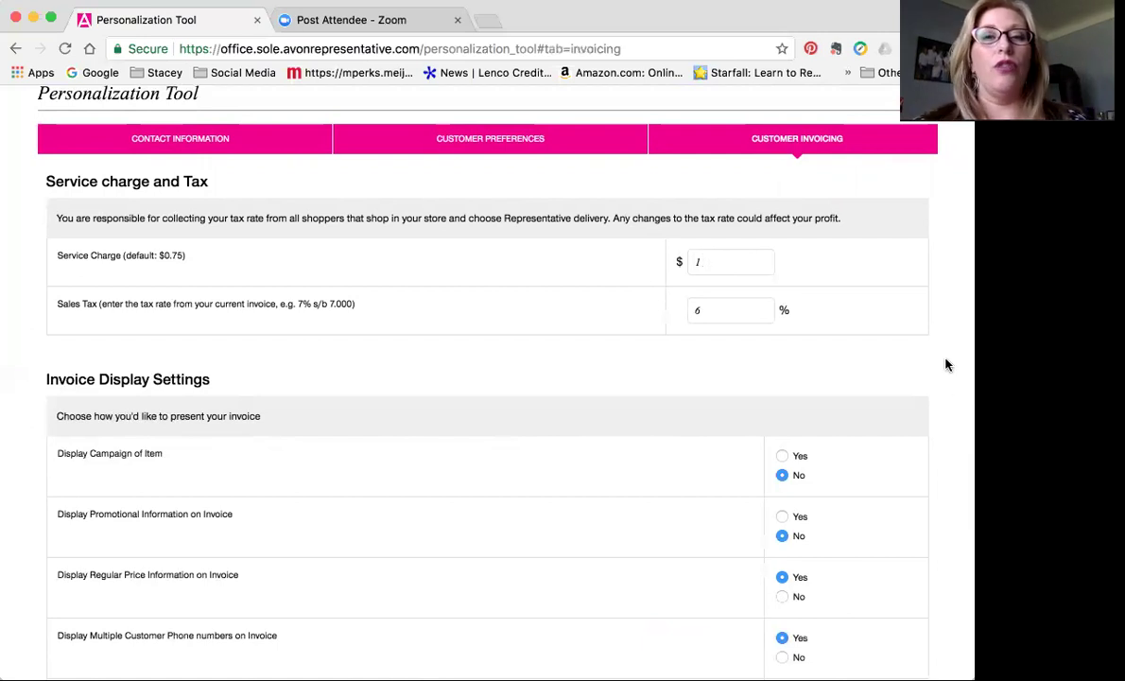
pyautogui.scroll(-3, 947, 365)
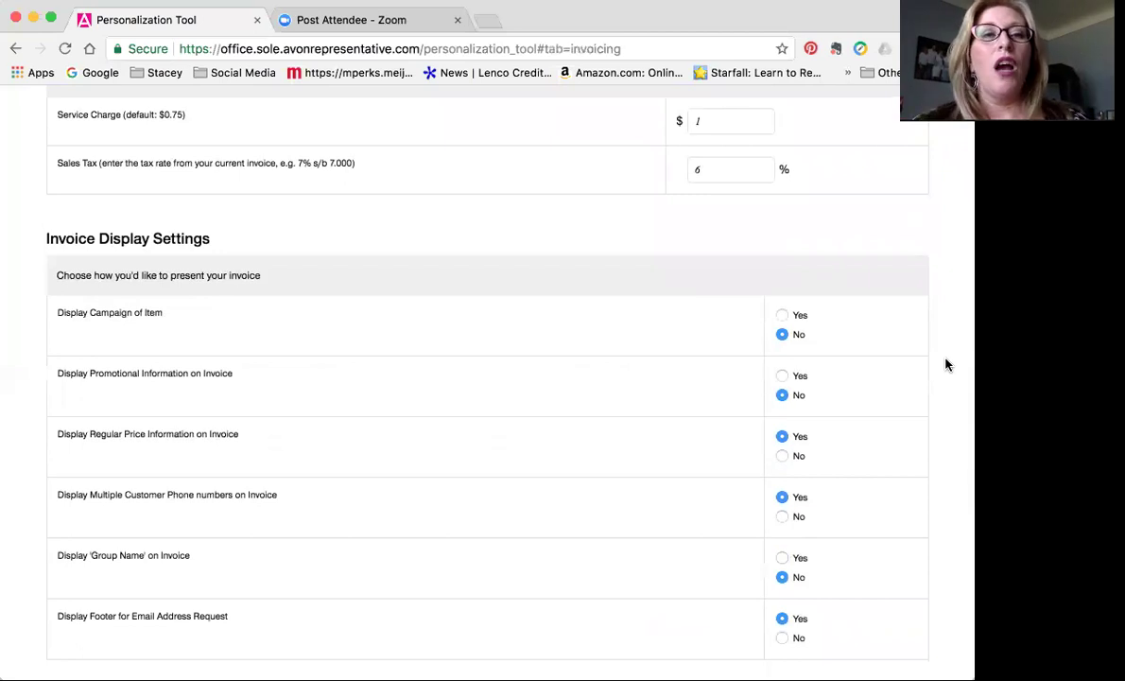
pyautogui.scroll(-2, 947, 365)
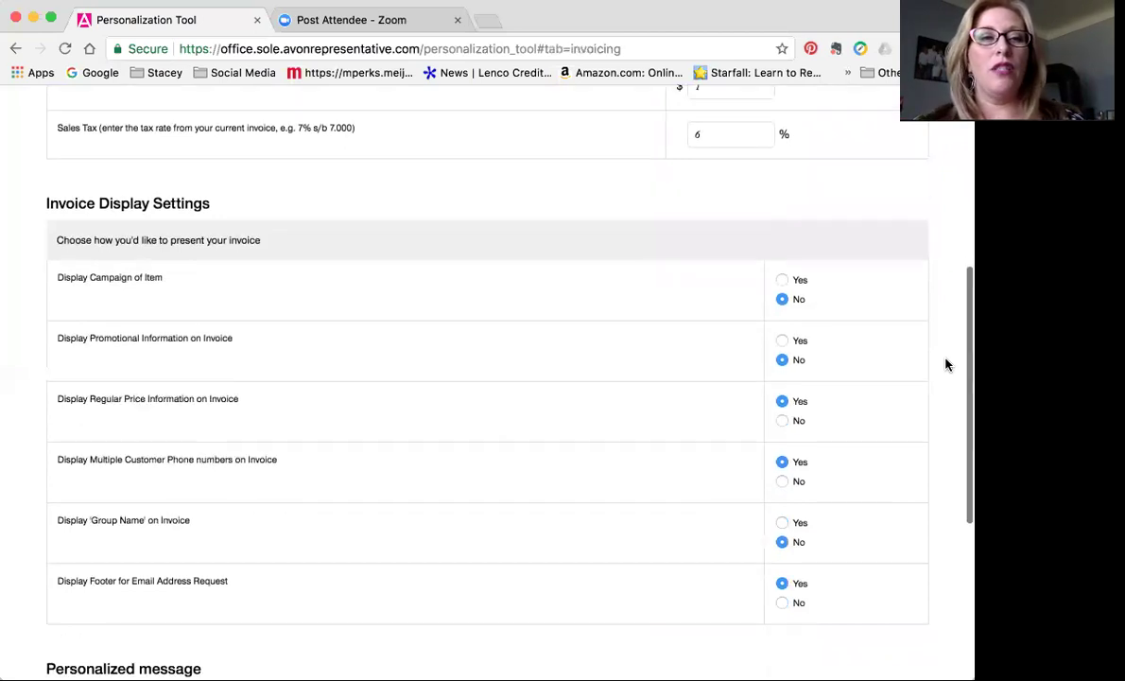
pyautogui.scroll(-1, 946, 365)
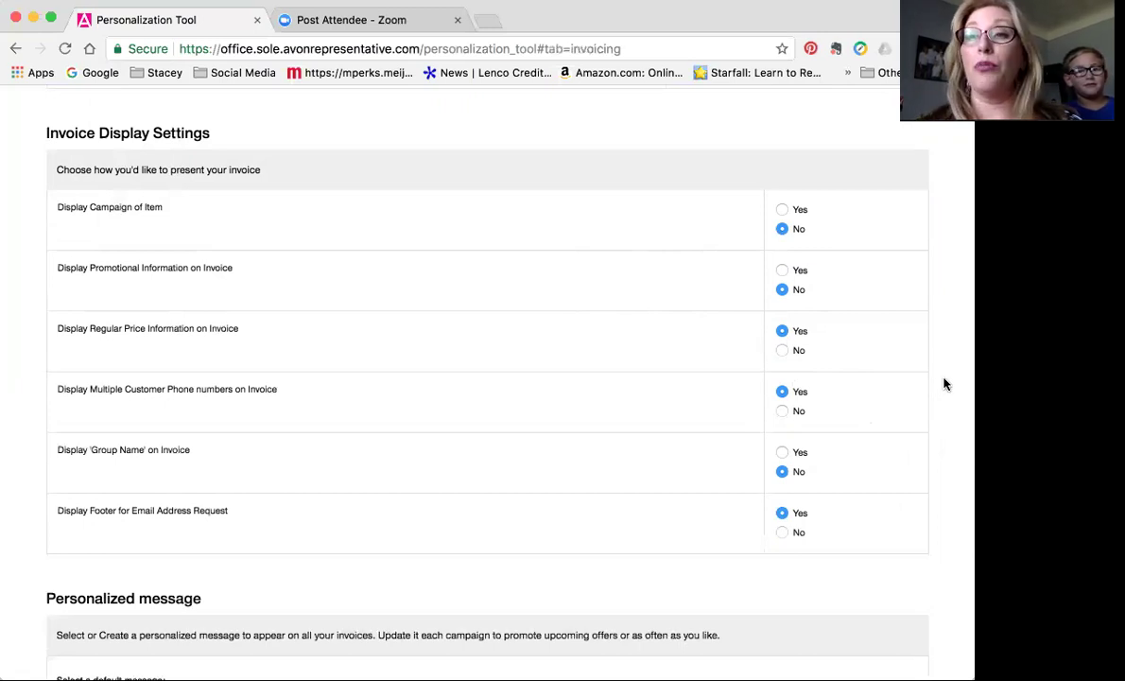
pyautogui.scroll(-1, 944, 384)
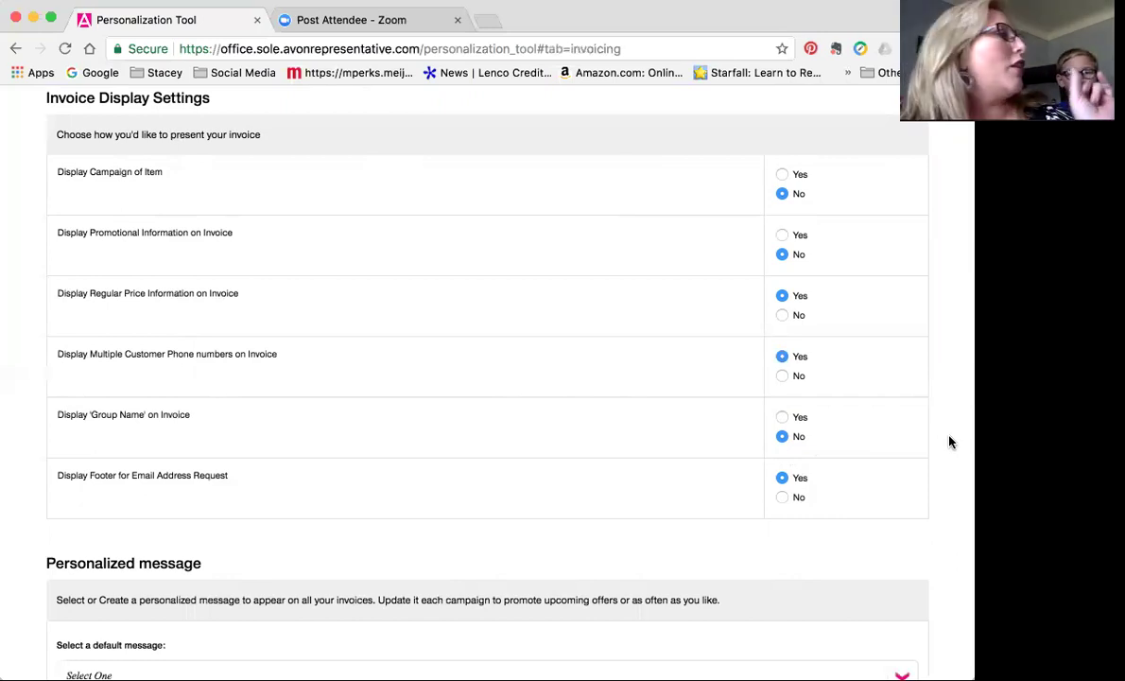
pyautogui.scroll(-1, 950, 442)
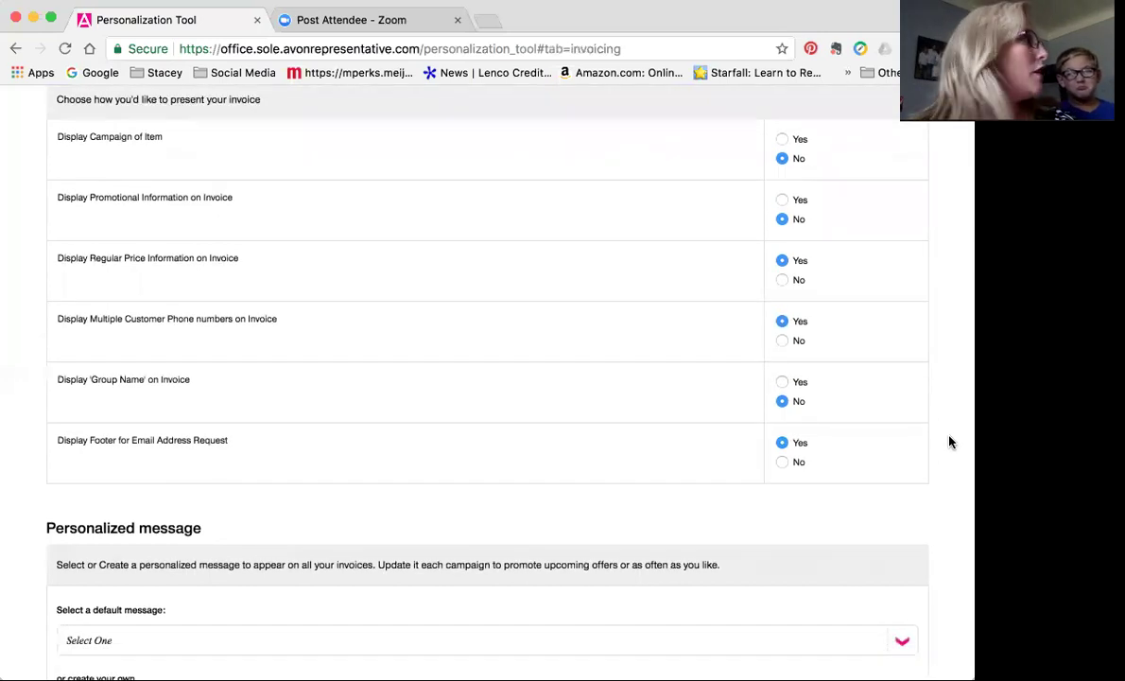
pyautogui.scroll(-1, 951, 442)
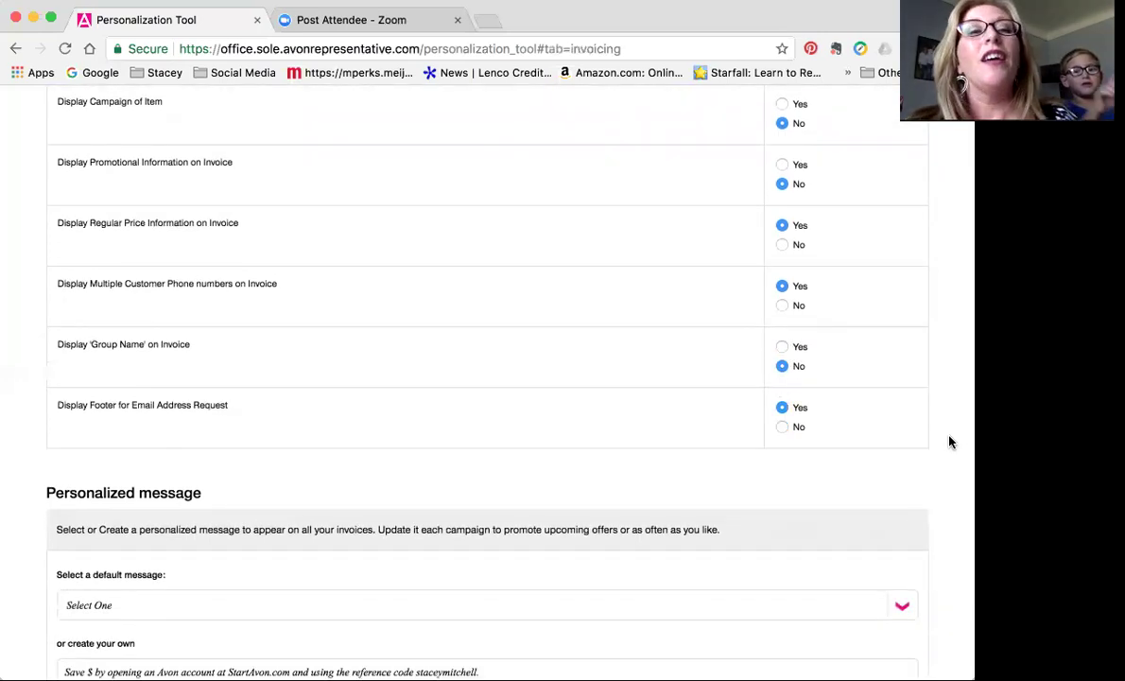
pyautogui.scroll(-1, 951, 442)
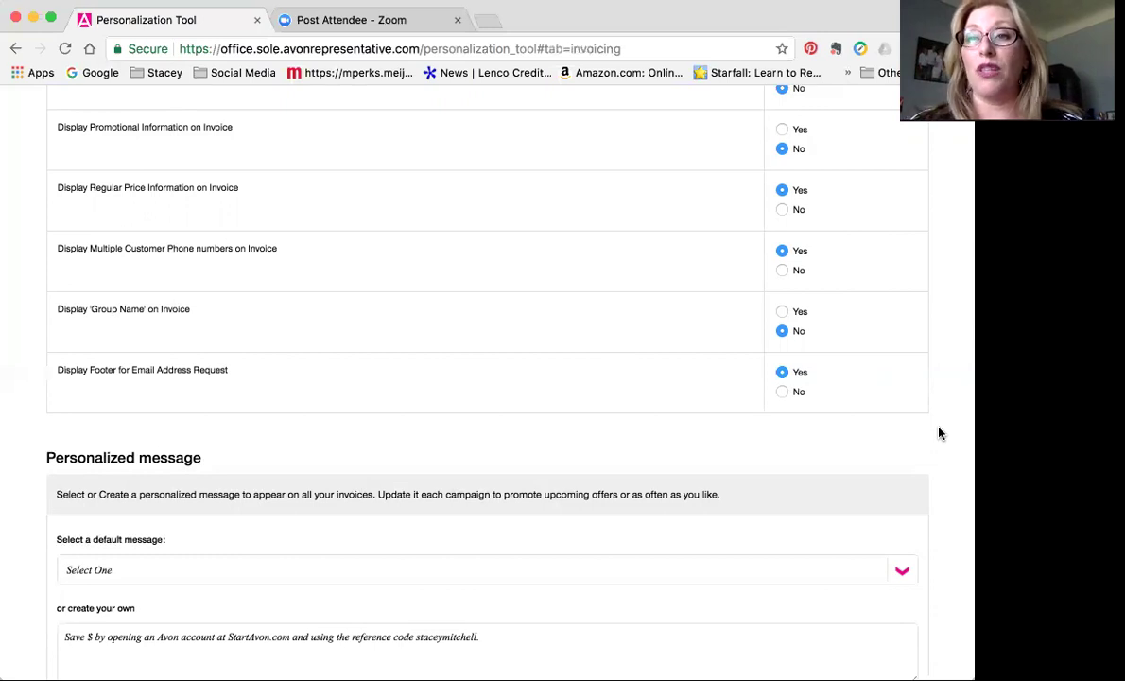
pyautogui.scroll(-3, 939, 433)
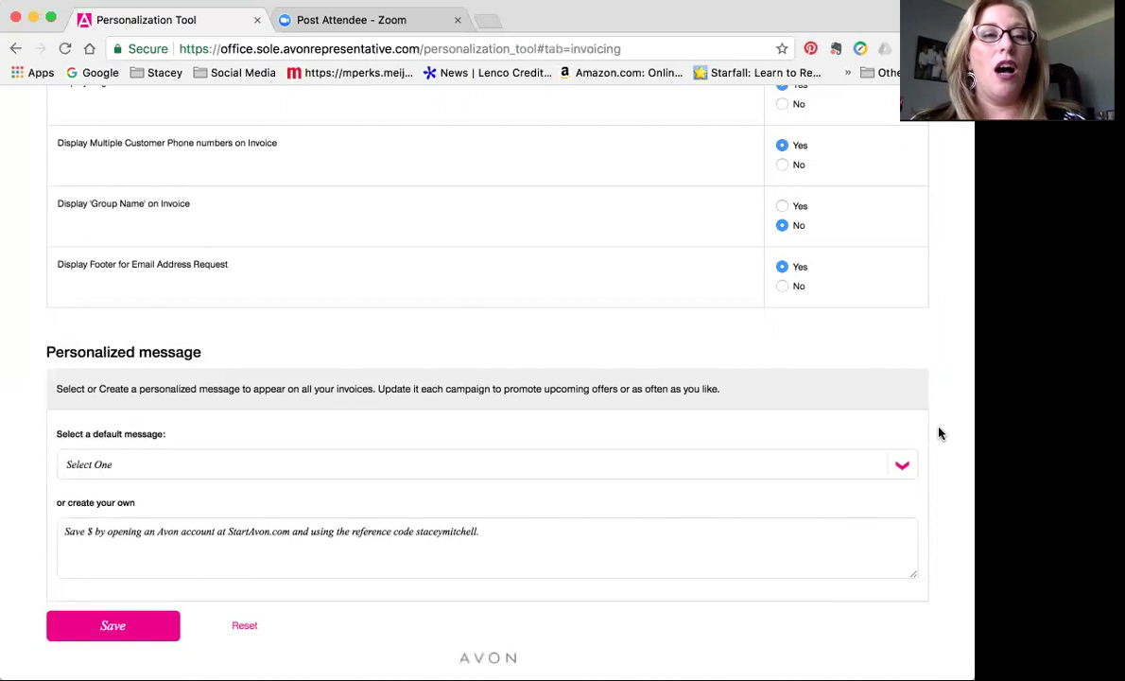
pyautogui.scroll(-1, 939, 434)
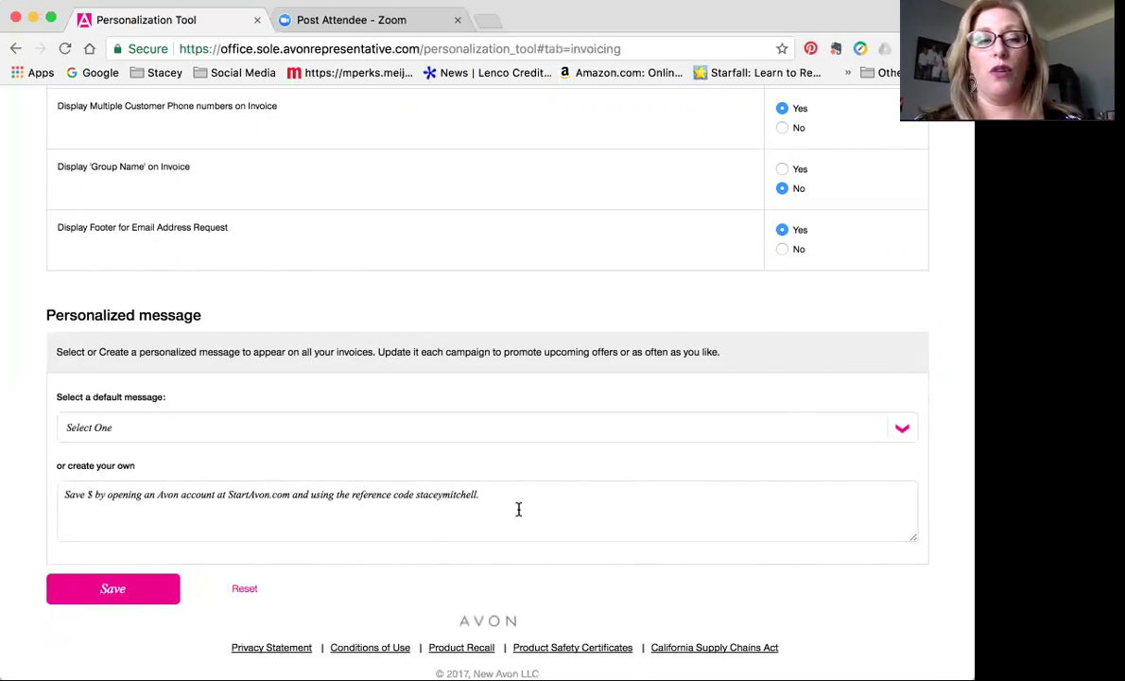
pyautogui.scroll(1, 518, 510)
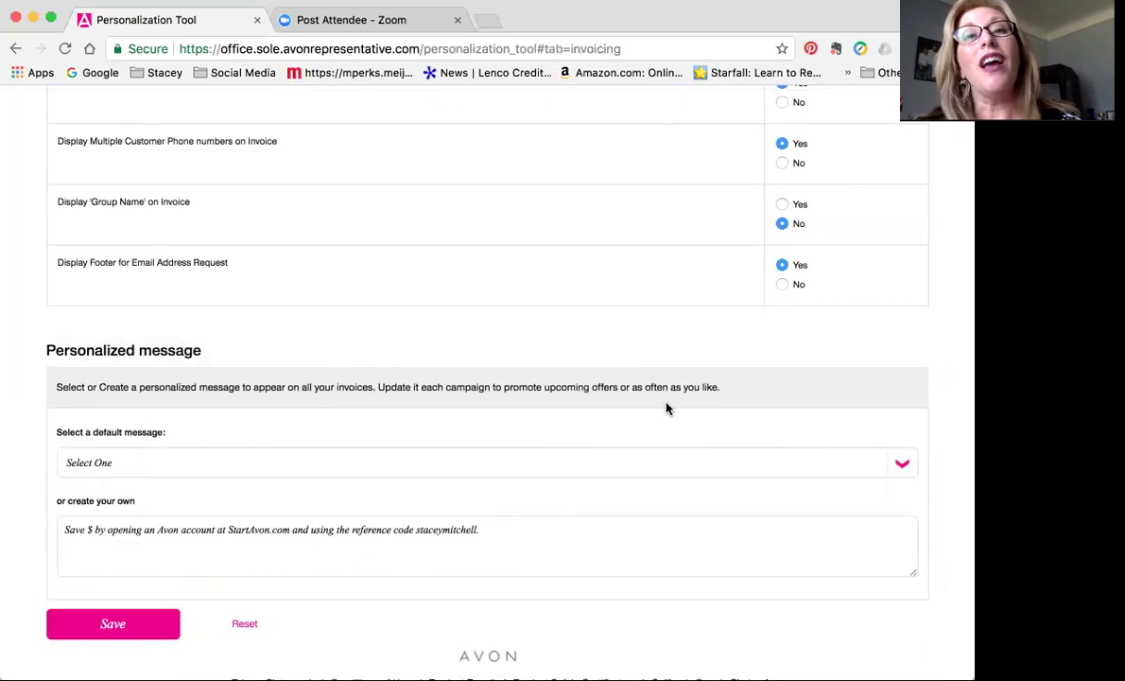